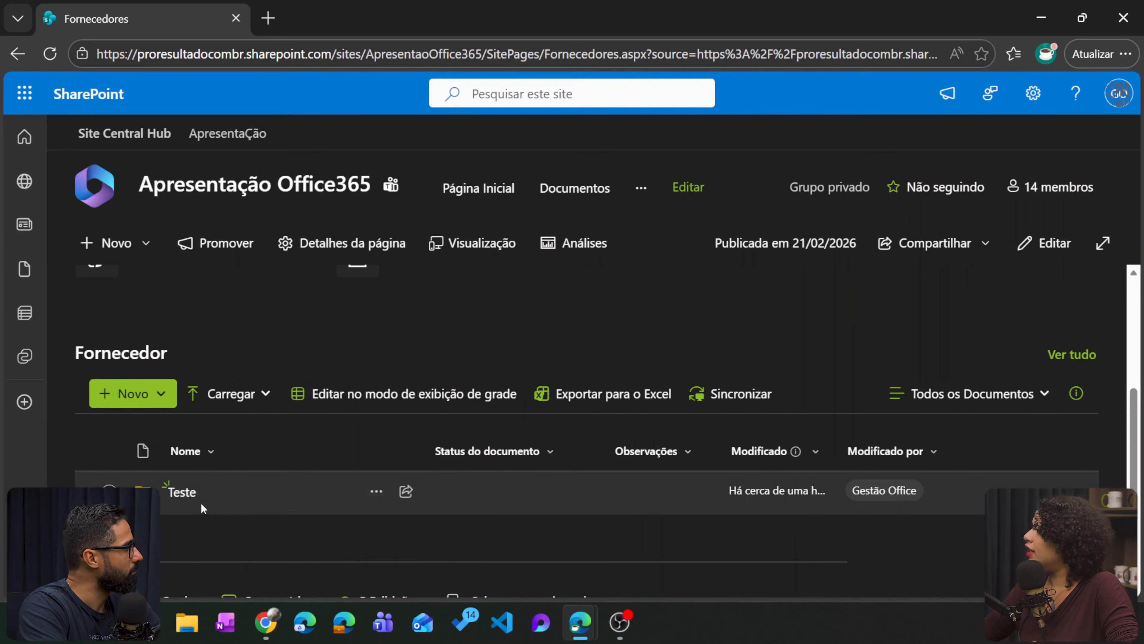
- Upload the Unsplash JPG photo from Downloads into the "01. Janeiro" folder inside "Teste" in the Fornecedor library
left_click(176, 492)
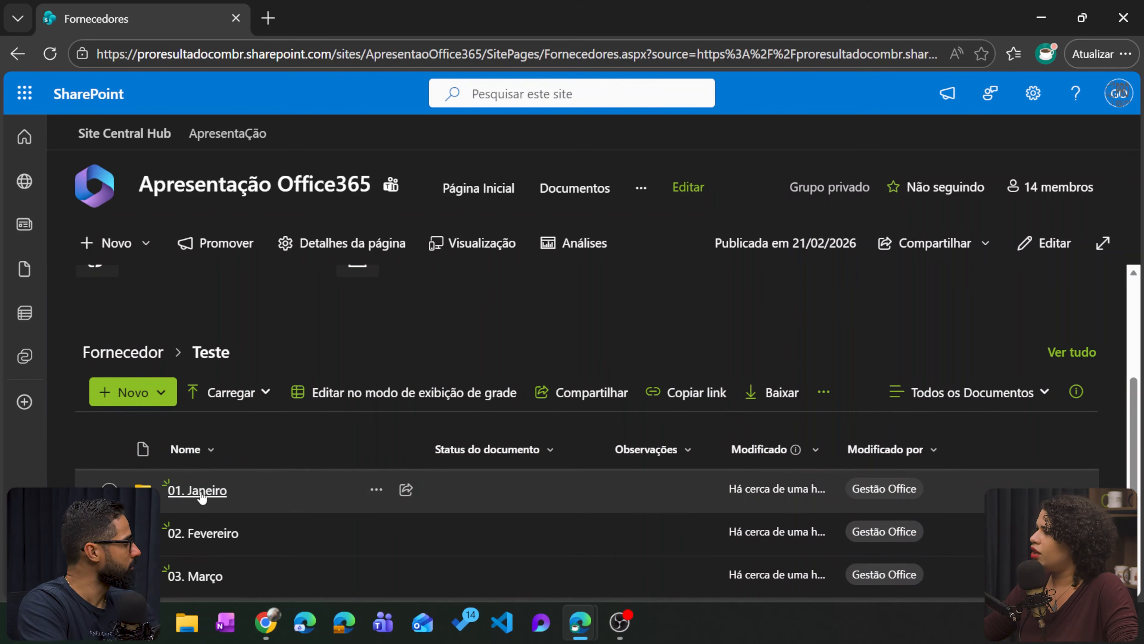
left_click(202, 491)
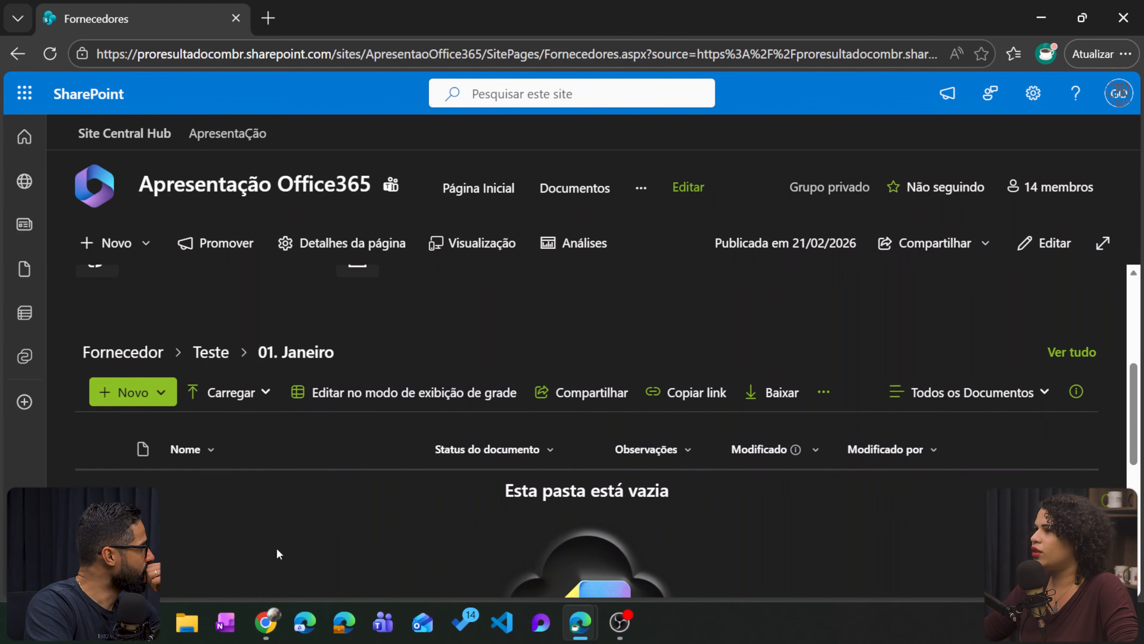
left_click(227, 392)
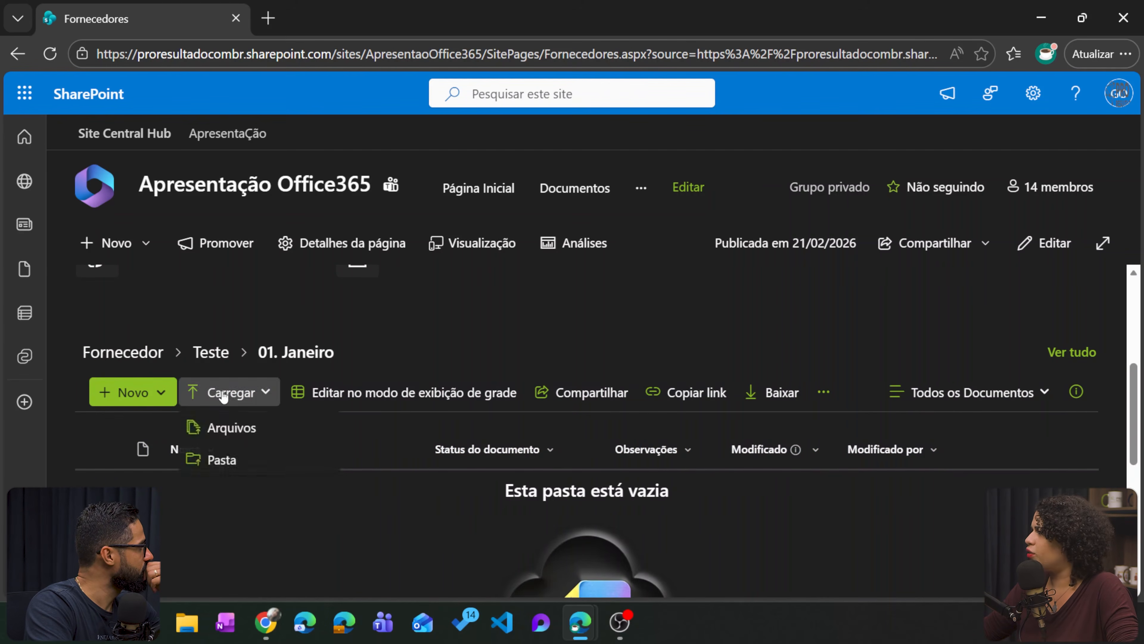
left_click(246, 429)
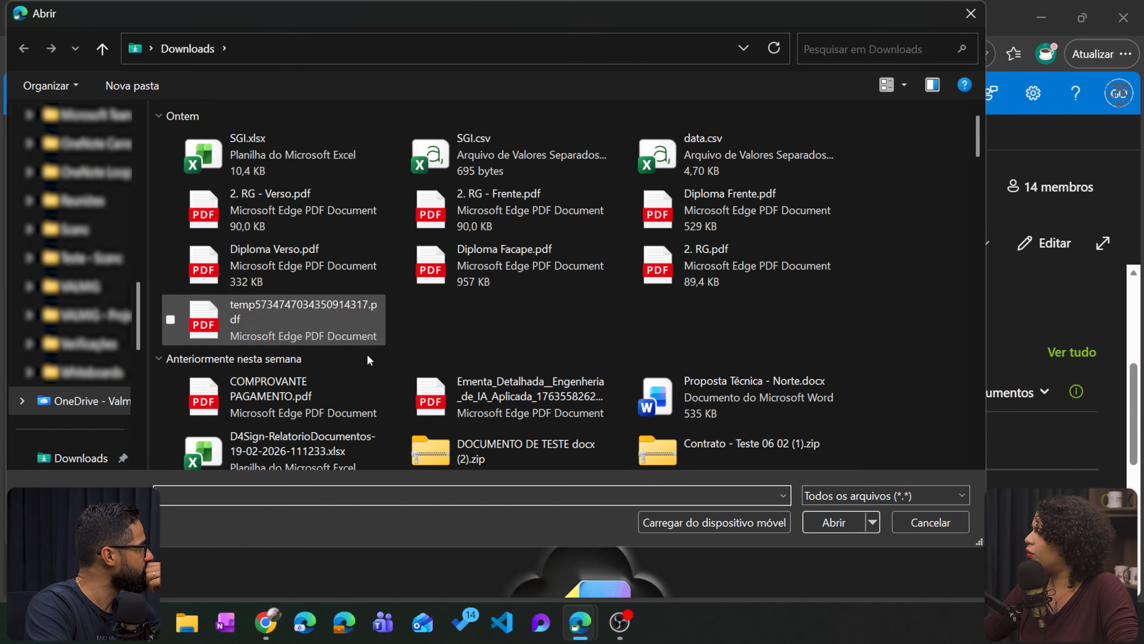
scroll(367, 354, "down", 3)
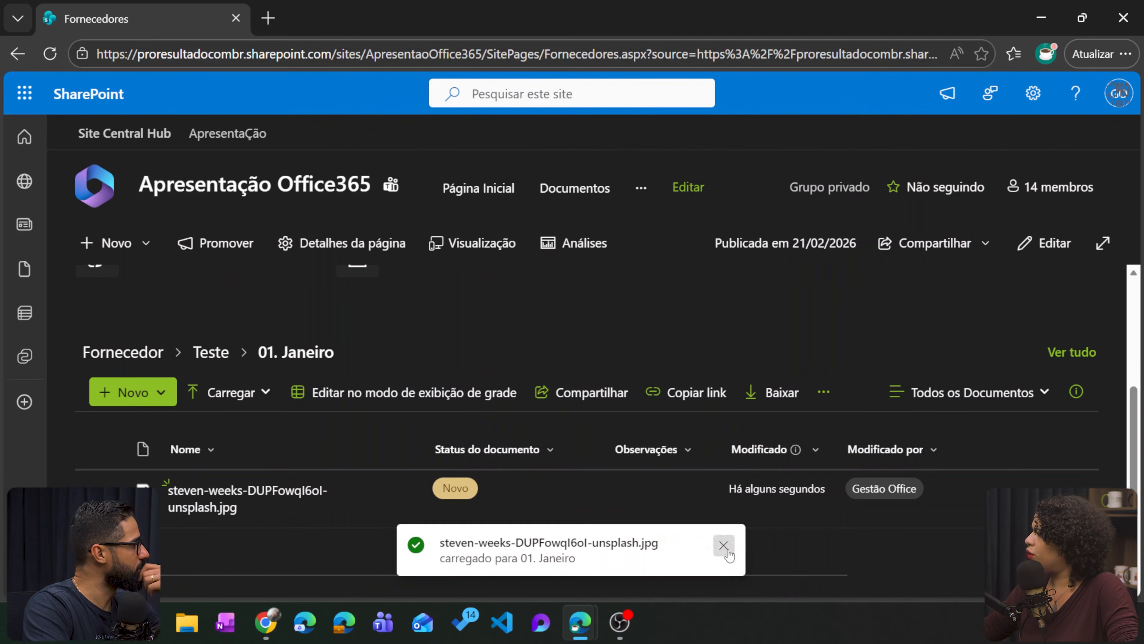
left_click(723, 545)
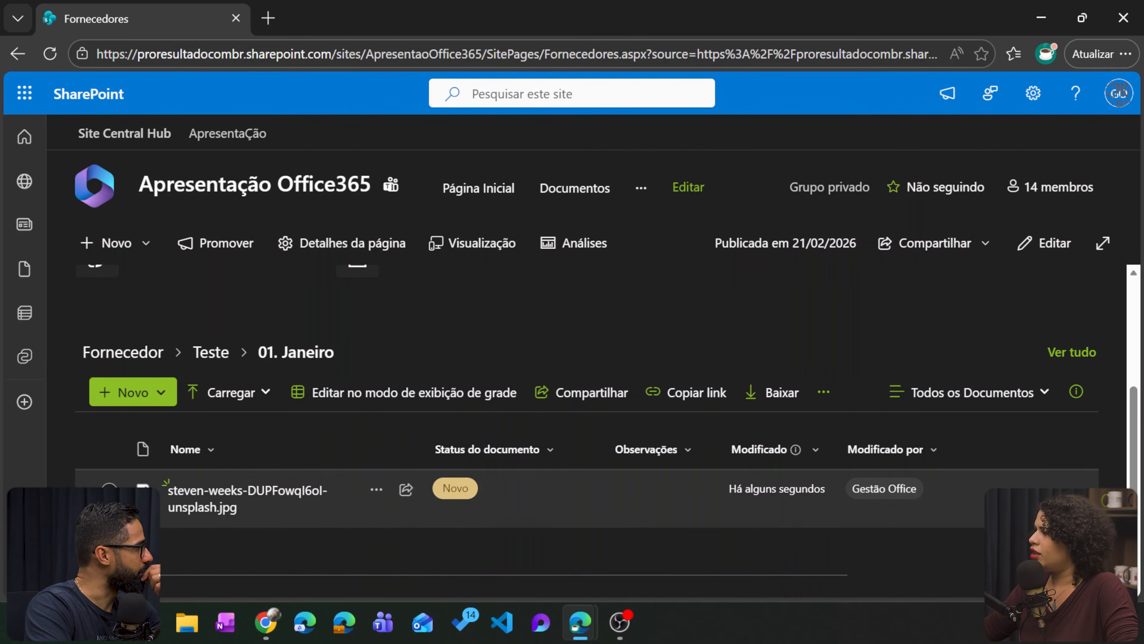
- Preview the uploaded JPG photo in its own browser tab and return to the Fornecedores page
left_click(518, 498)
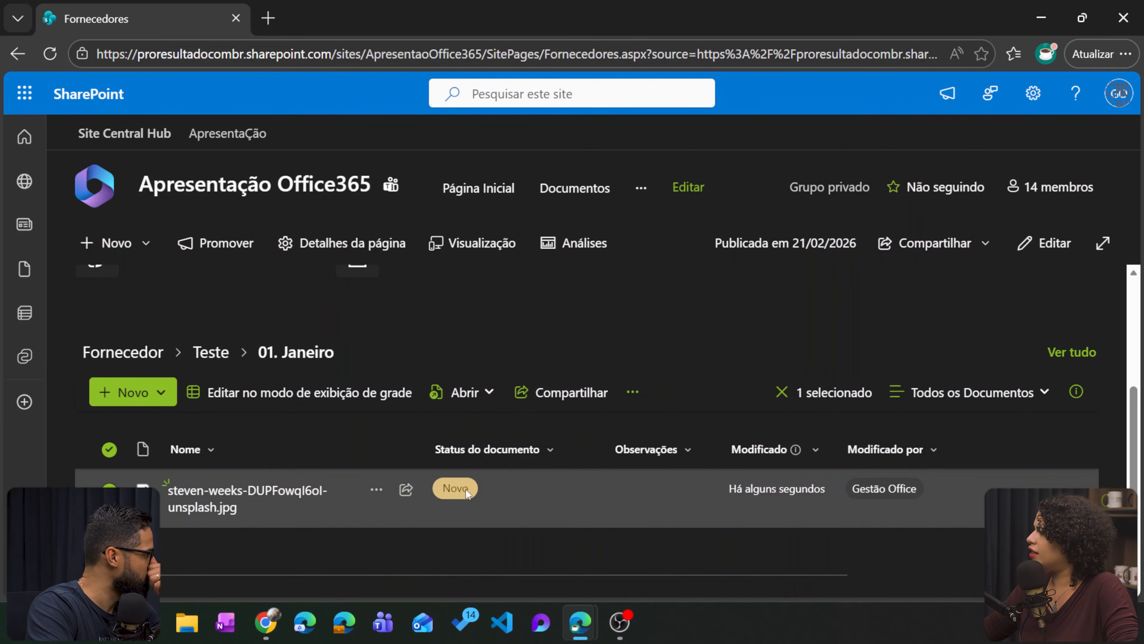
left_click(266, 494)
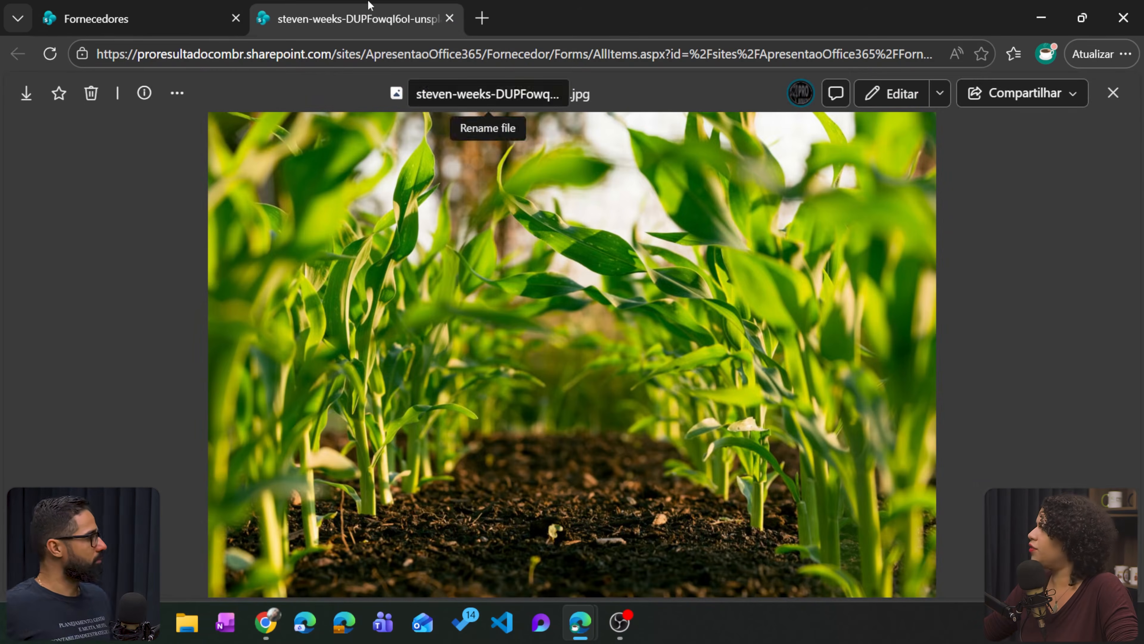
middle_click(371, 6)
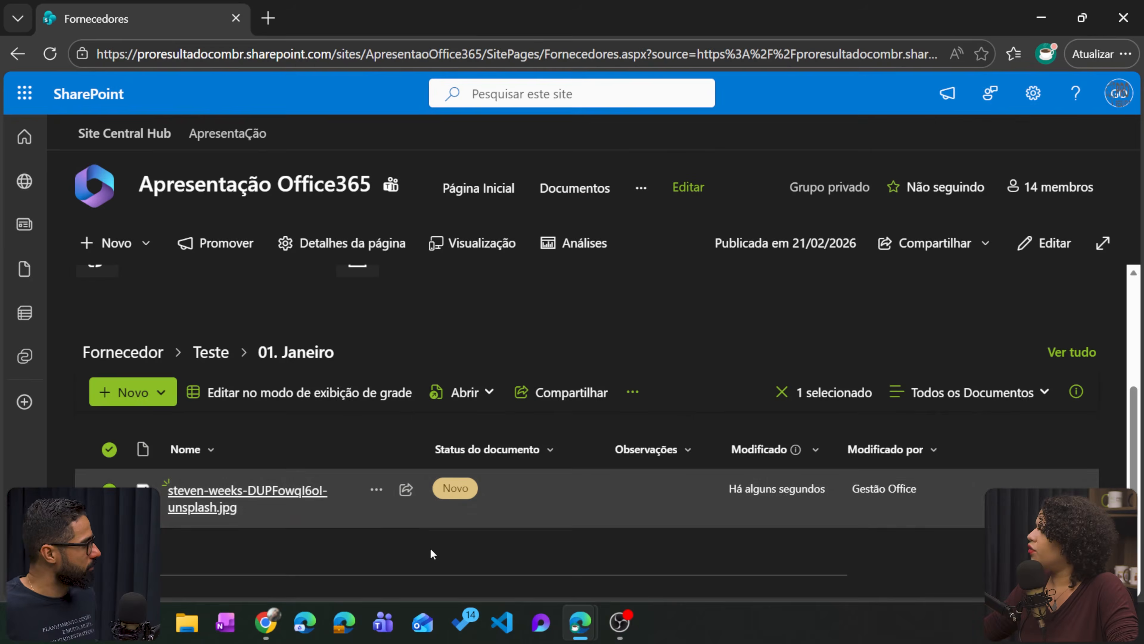
- Change the uploaded photo's "Status do documento" to Aprovado in its details, and deselect the file
left_click(377, 492)
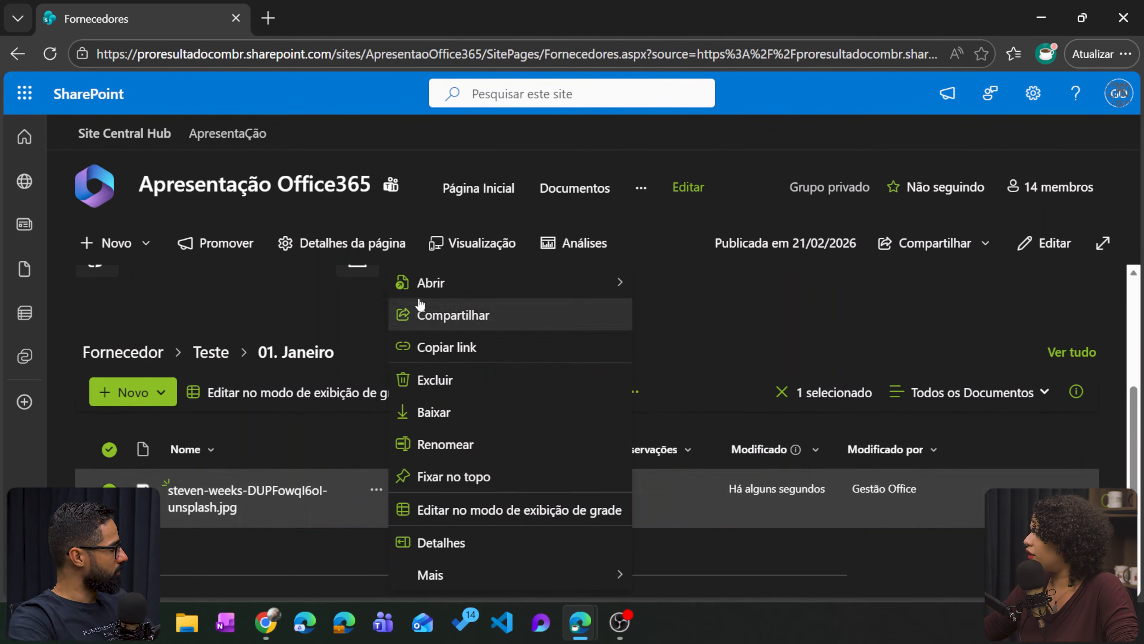
left_click(462, 547)
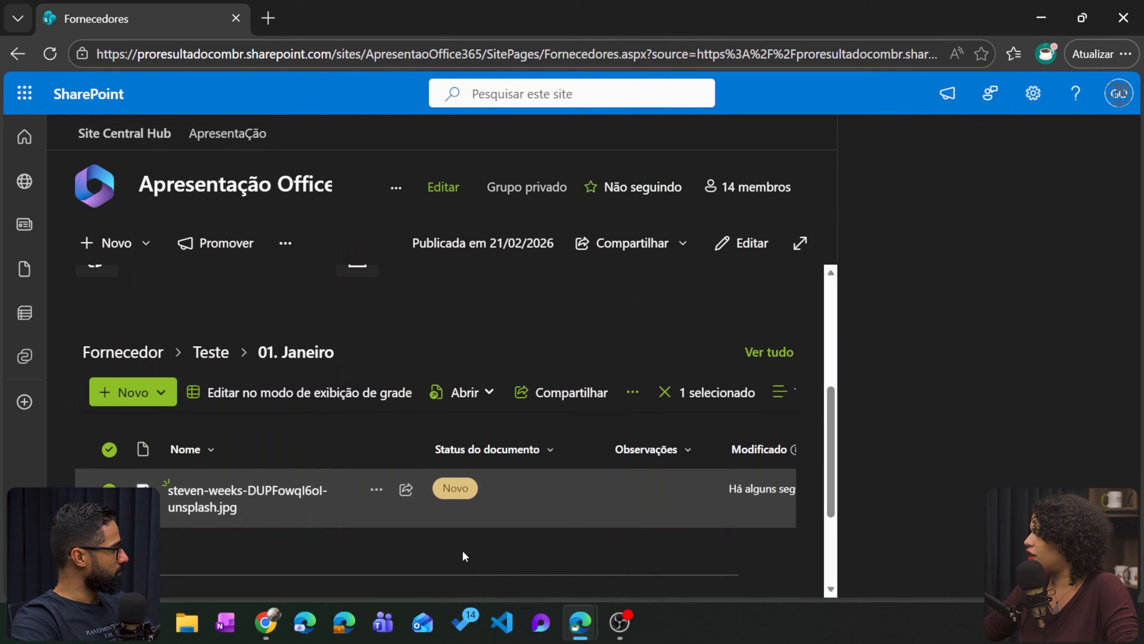
scroll(910, 447, "down", 4)
left_click(912, 415)
left_click(928, 503)
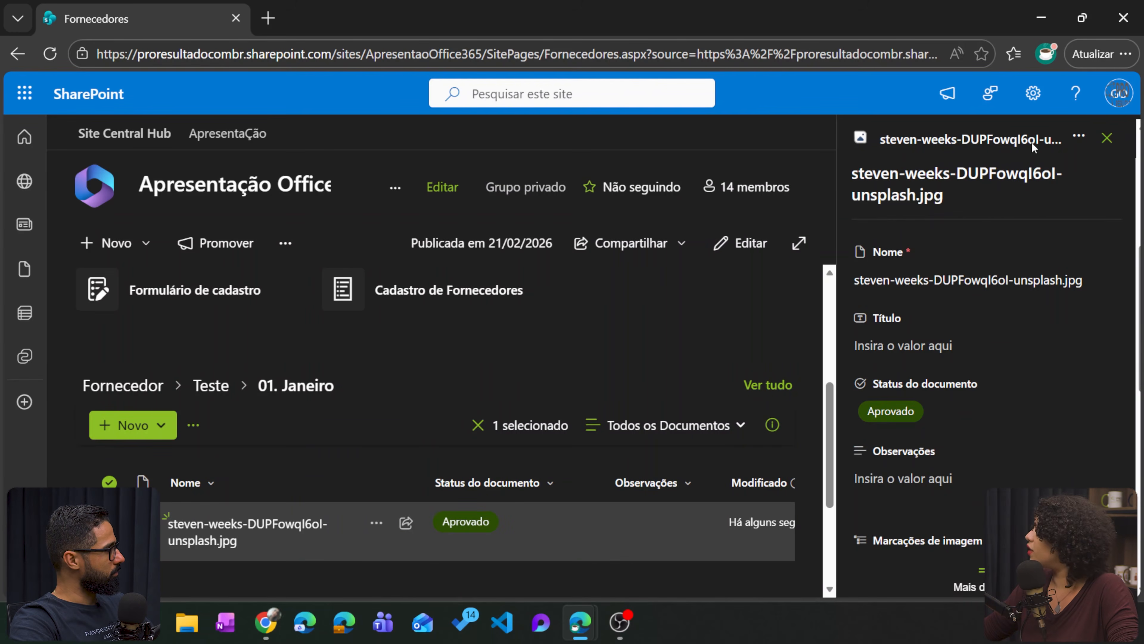
left_click(1107, 138)
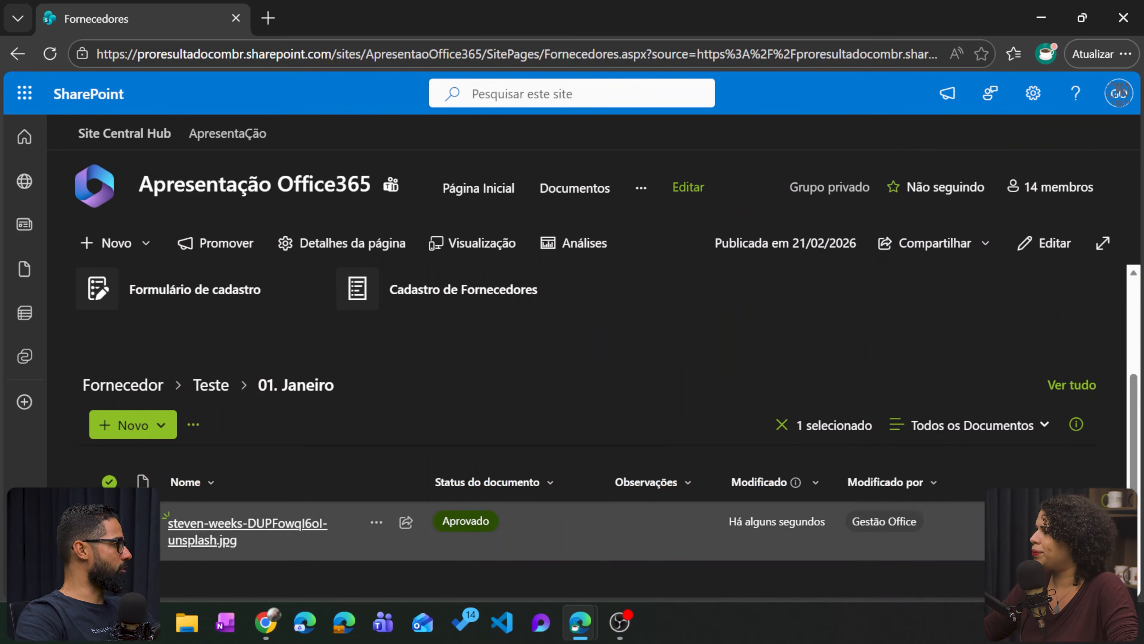
left_click(109, 523)
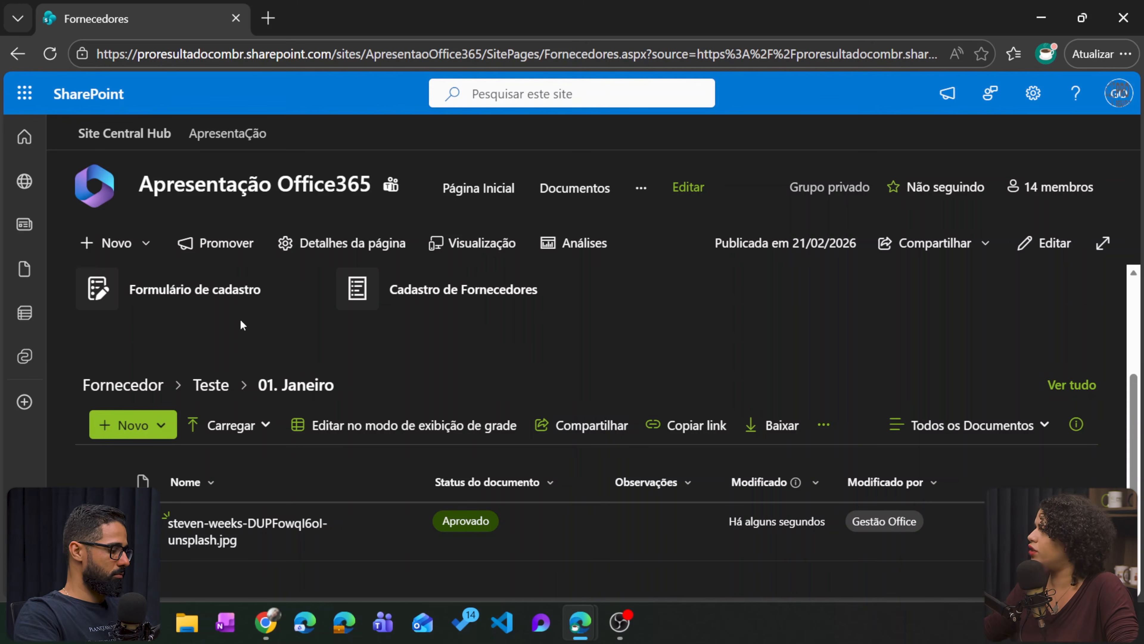
- Open the "Cadastro de Fornecedores" list in a new browser tab, and return the document library to its Fornecedor root
right_click(444, 293)
left_click(463, 294)
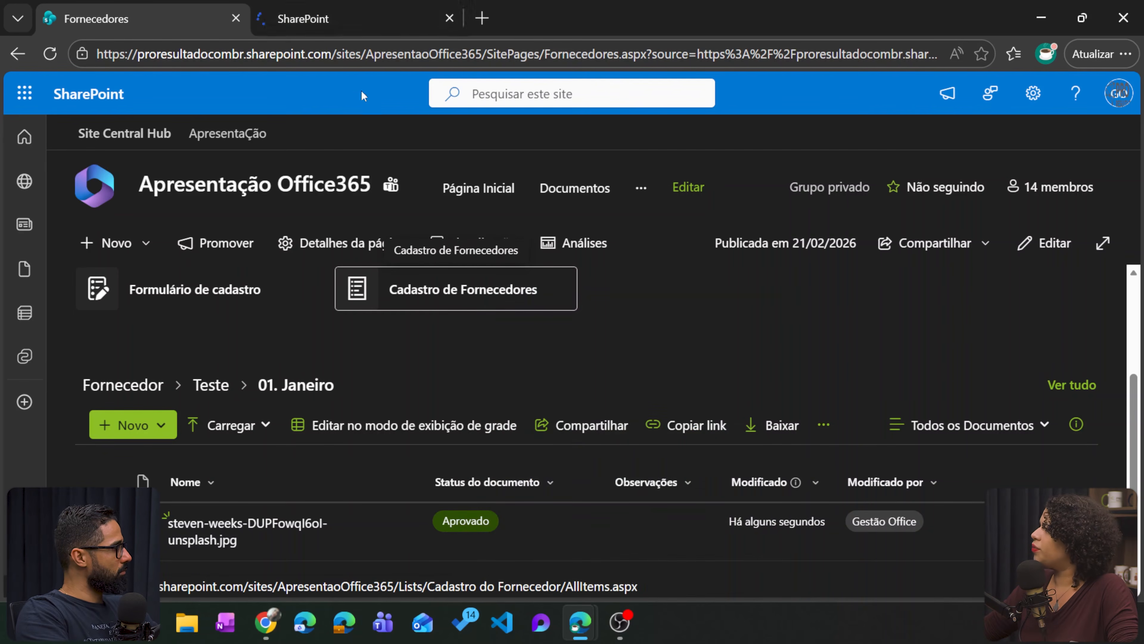
left_click(156, 385)
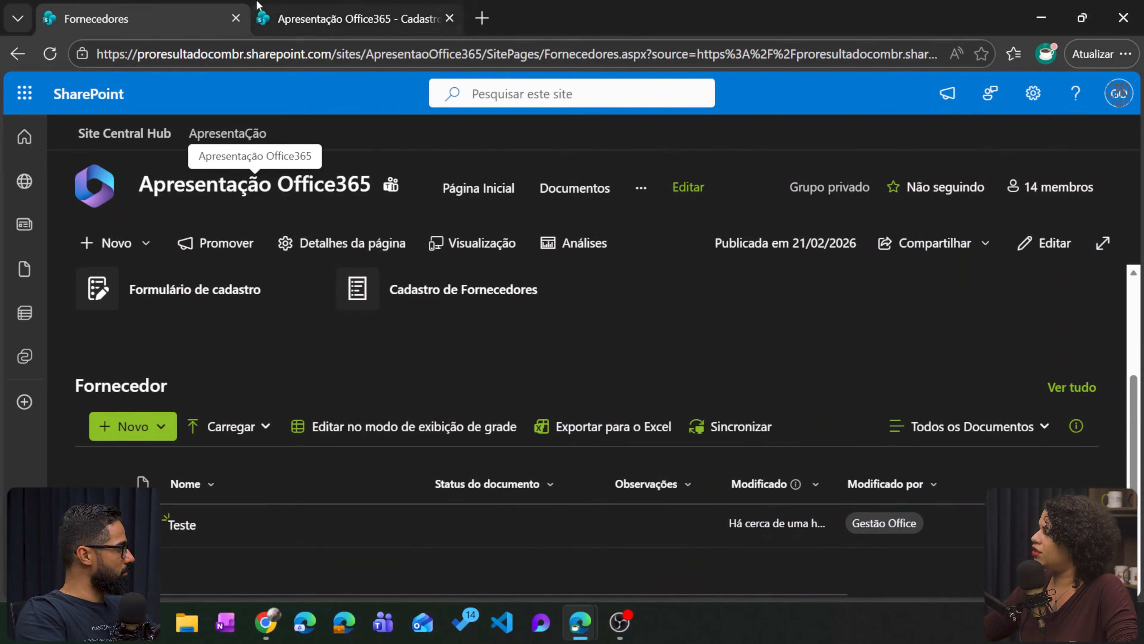
key("ctrl+Tab")
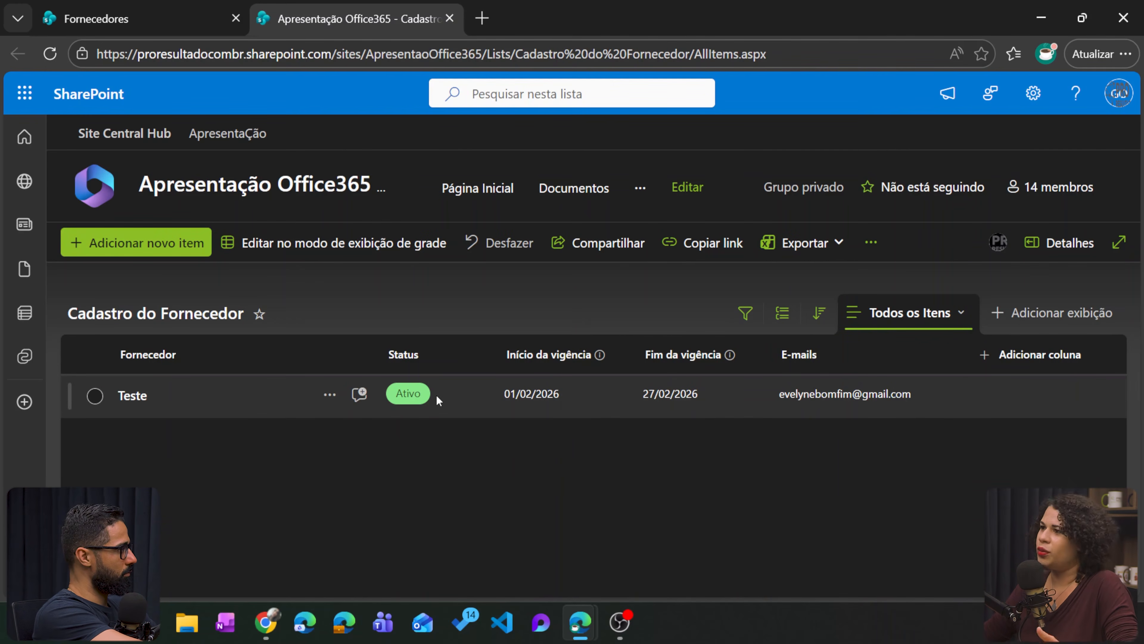
mouse_move(581, 396)
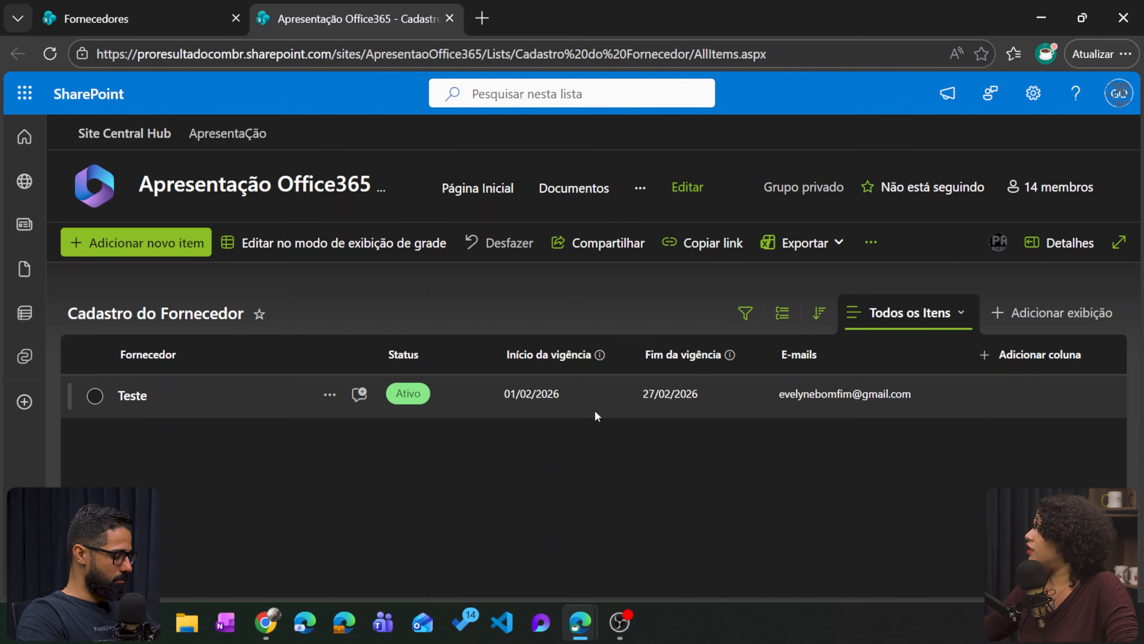
- Start a new item in the supplier list with Fornecedor "Pro Resultado" and Status Ativo
left_click(119, 243)
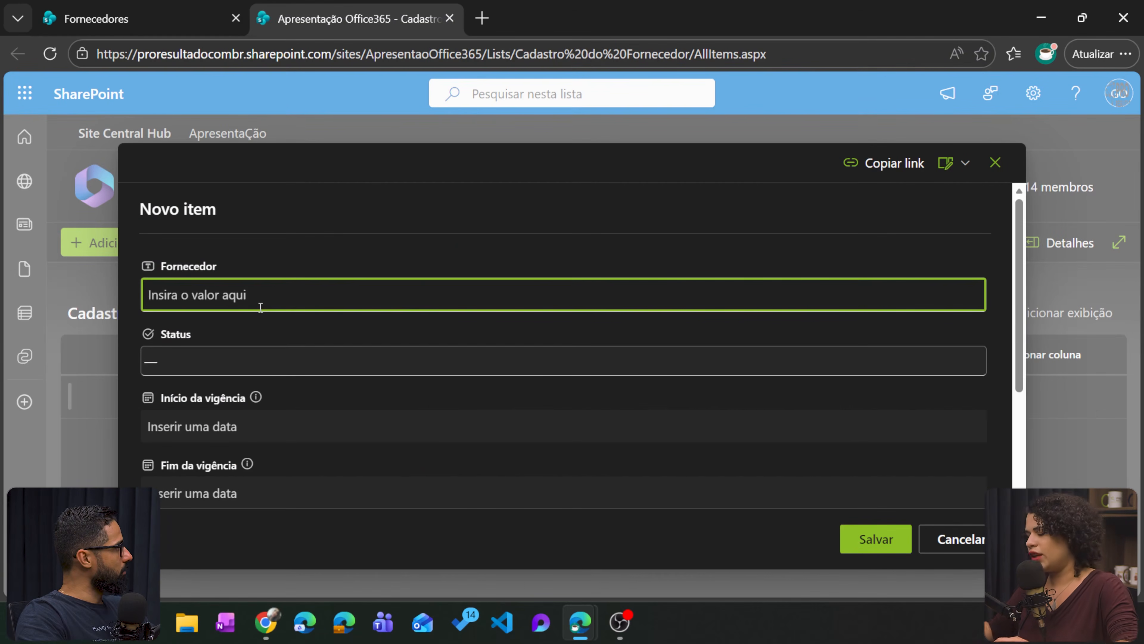
type("Pro Resultado")
left_click(257, 361)
left_click(253, 412)
- Set the new supplier's "Início da vigência" to 01/01/2026 and "Fim da vigência" to 27/03/2026
left_click(281, 428)
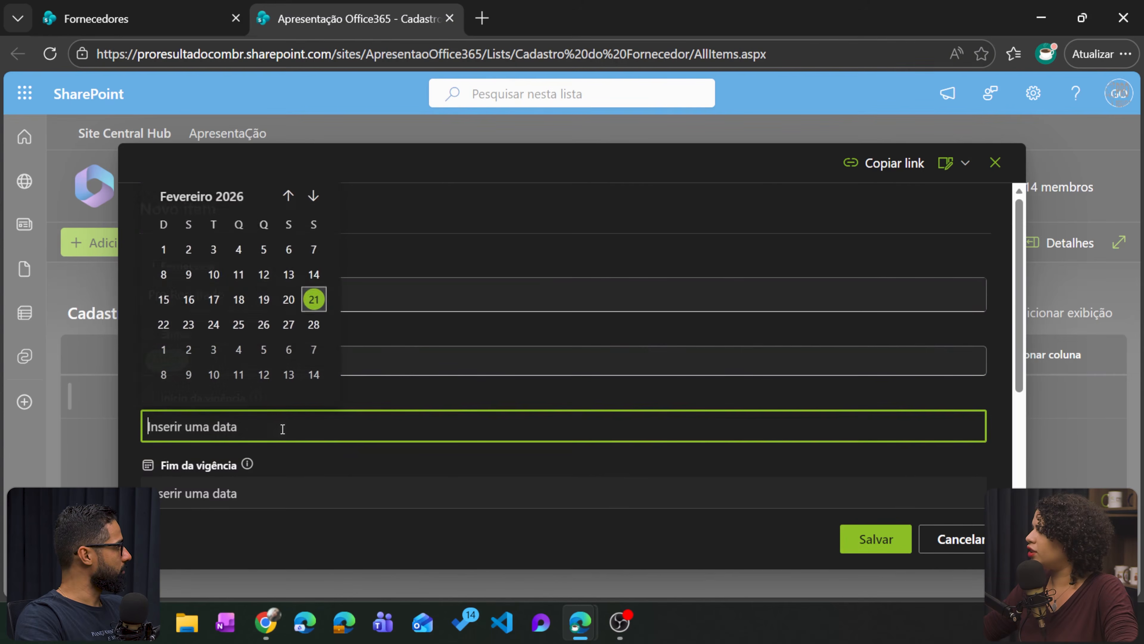
left_click(163, 248)
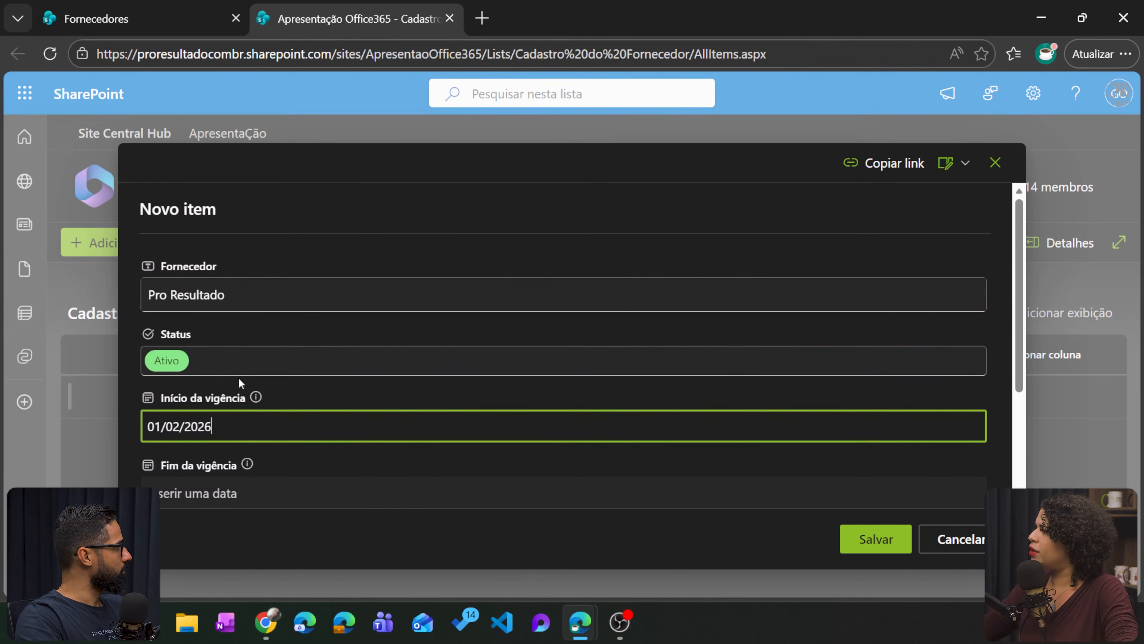
left_click(239, 417)
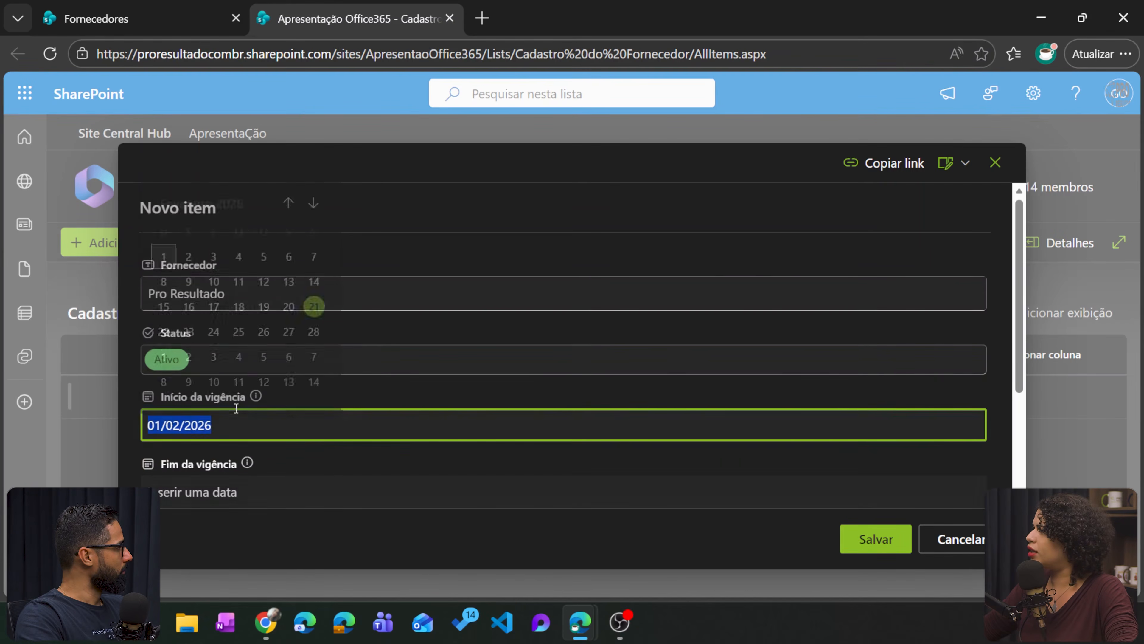
left_click(288, 194)
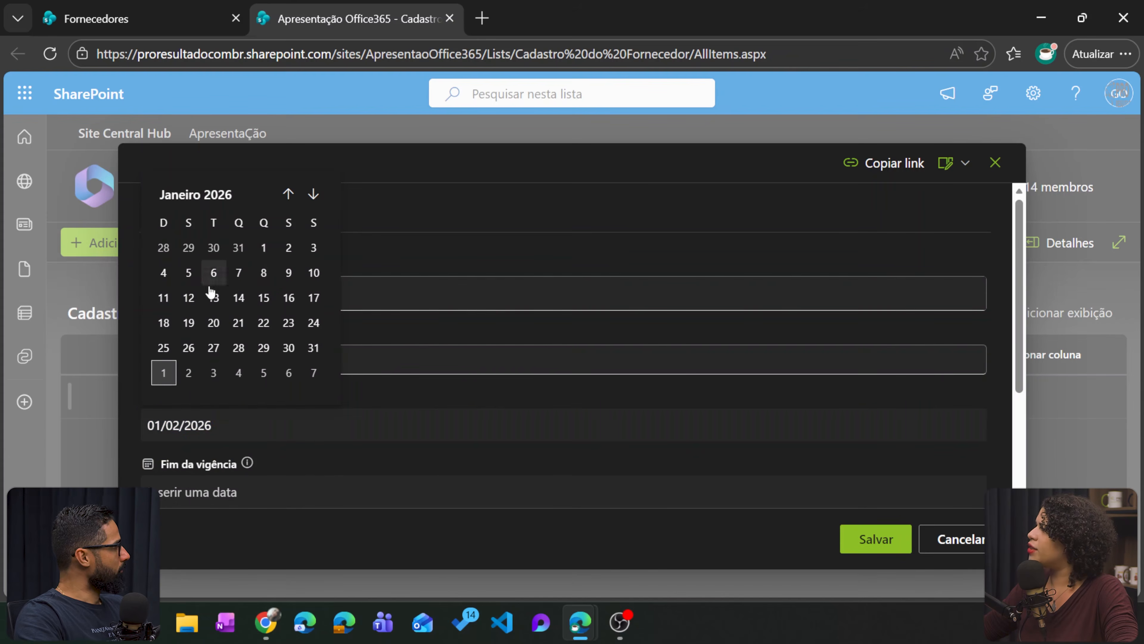
left_click(263, 256)
left_click(253, 498)
left_click(313, 260)
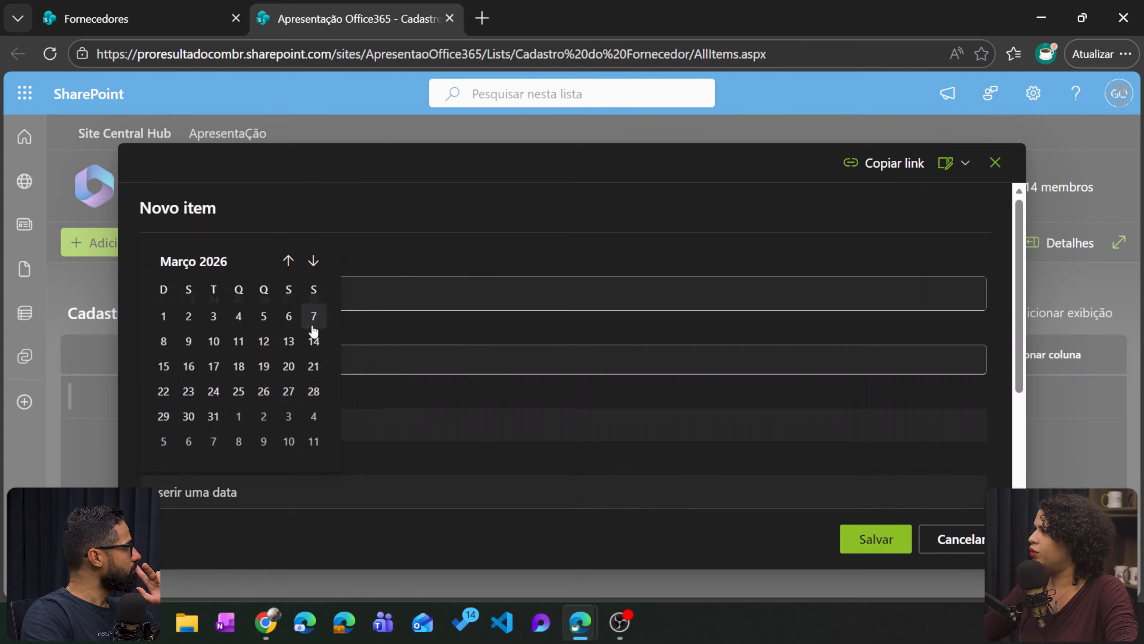
left_click(288, 389)
- Fill in the supplier's contact e-mail in the E-mails field and save the new item
left_click(321, 467)
key("ctrl+v")
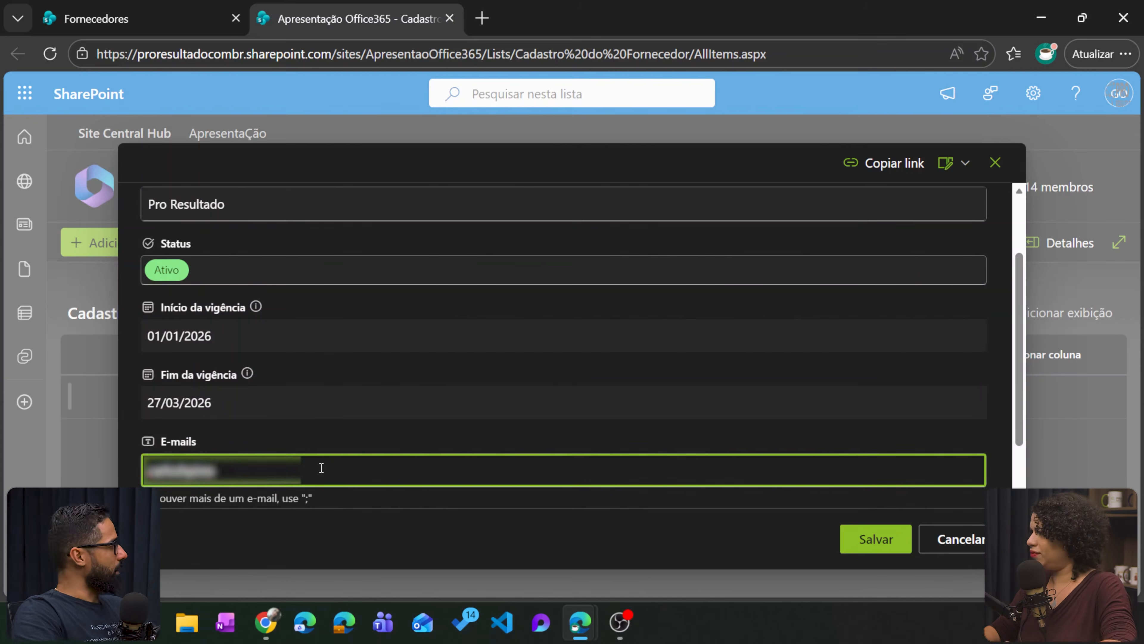
type("@gmail.com")
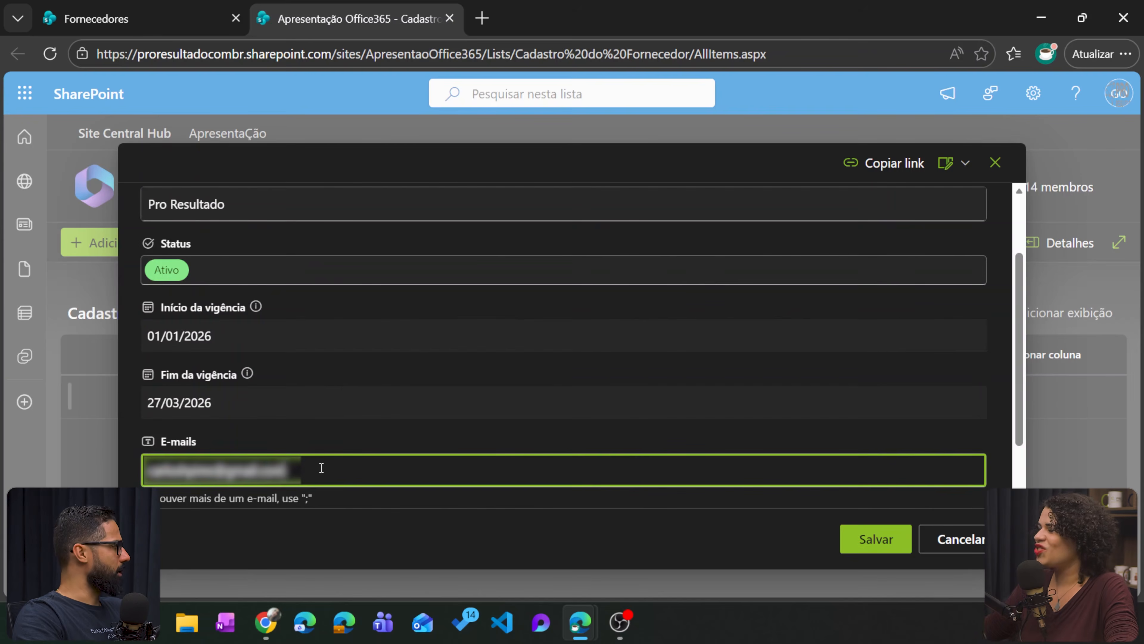
scroll(336, 447, "down", 1)
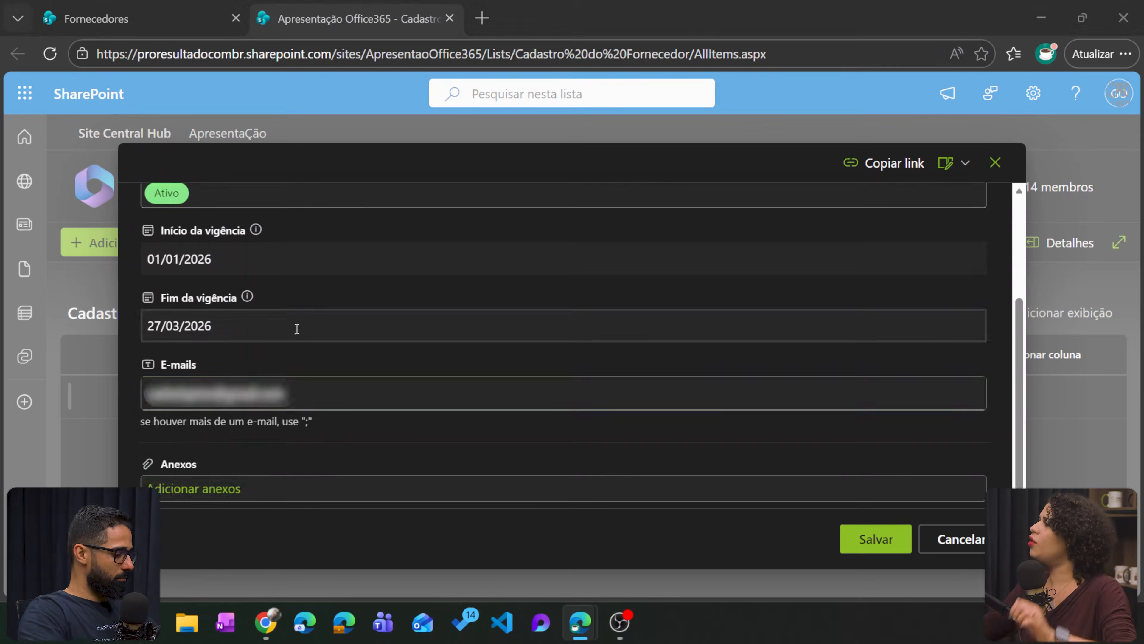
scroll(313, 376, "up", 1)
scroll(314, 379, "down", 1)
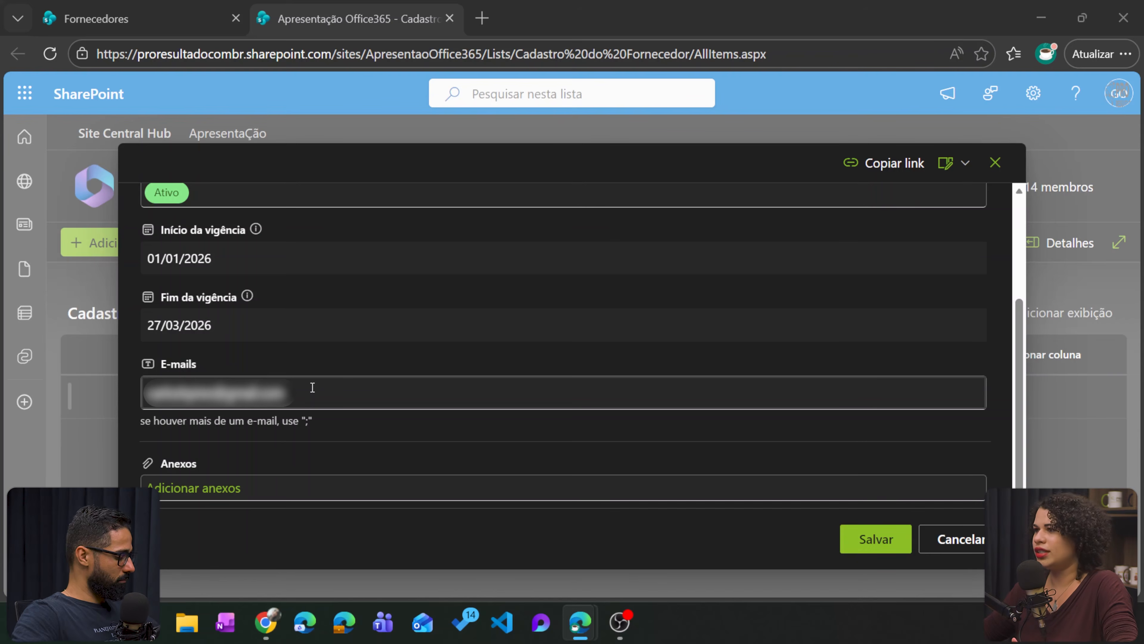
left_click(868, 543)
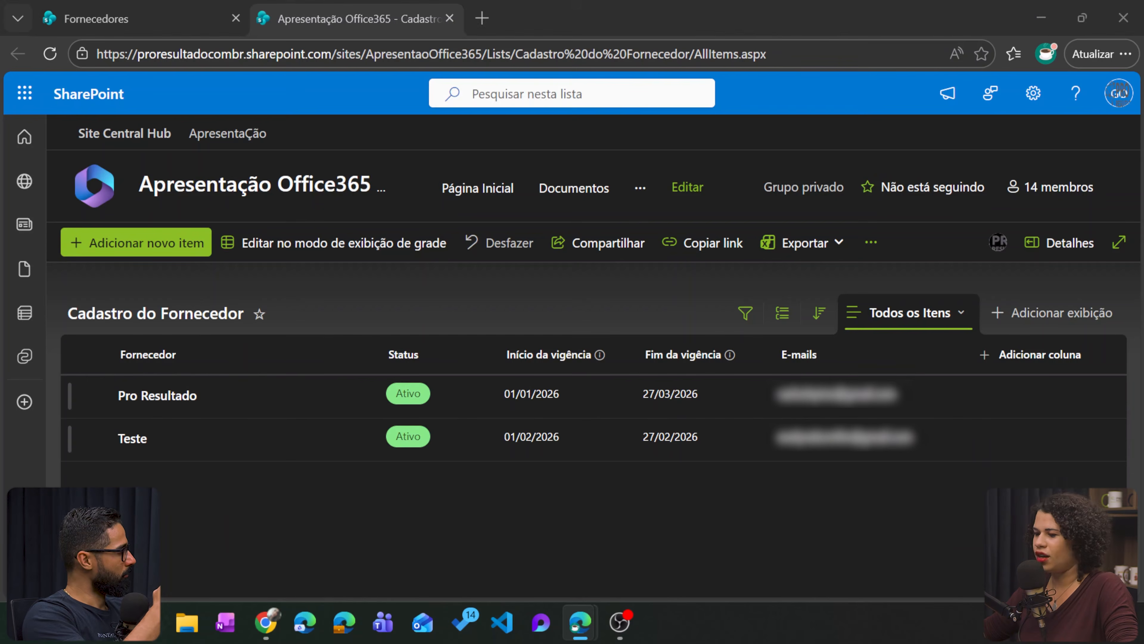
- Open the "Apresentações - Criação grupo e permissões" flow in Power Automate, and revisit the Fornecedores page and the supplier list in SharePoint
left_click_drag(849, 313, 558, 20)
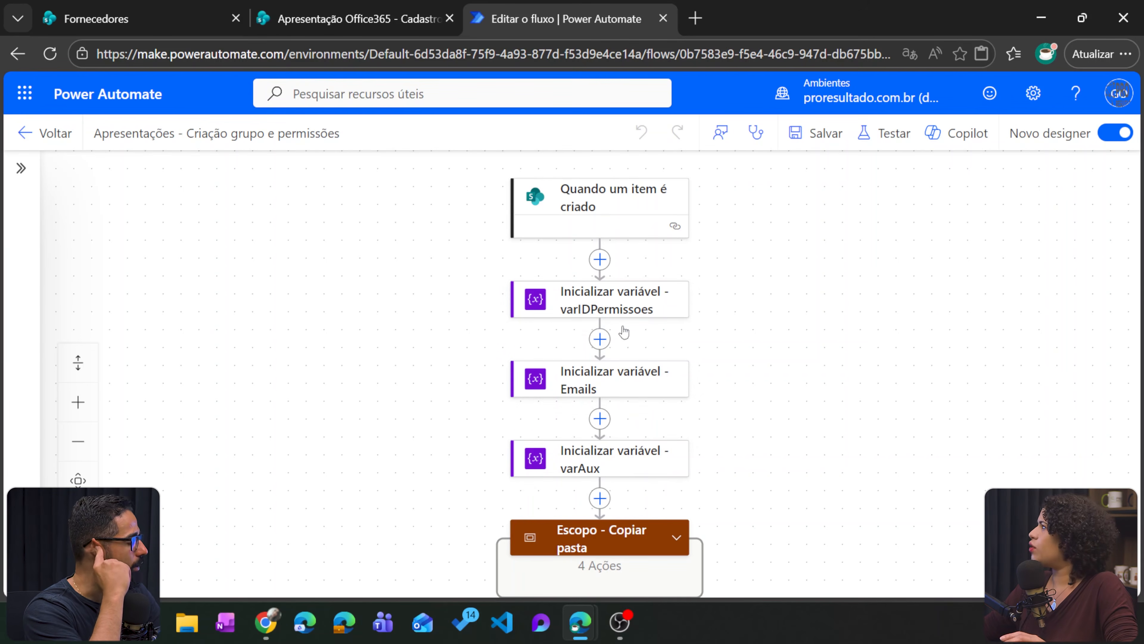
left_click(135, 18)
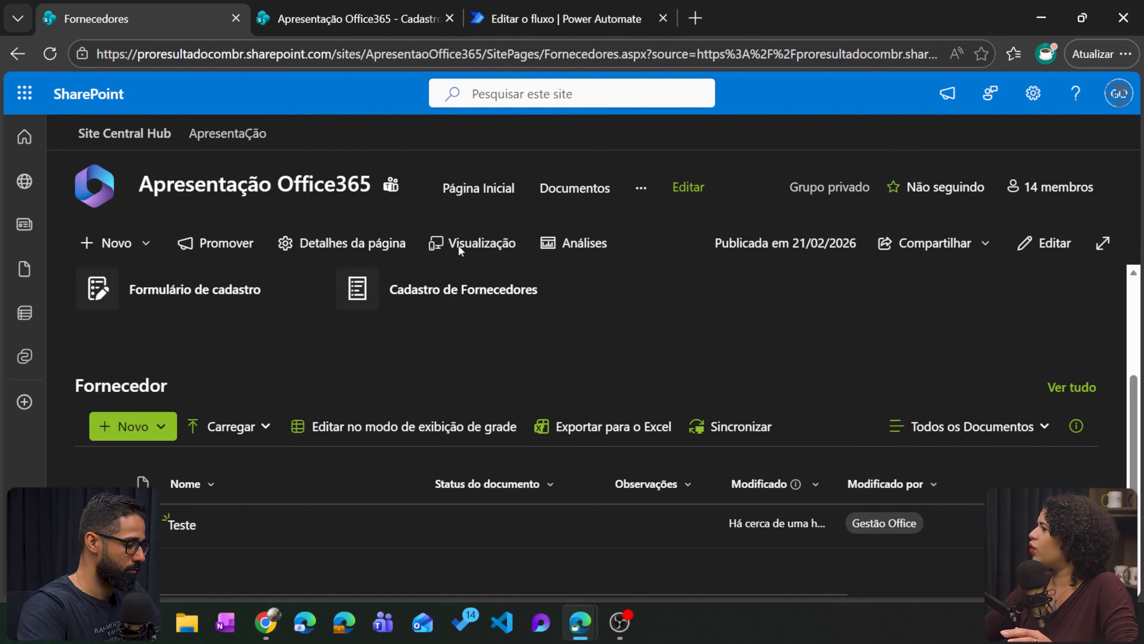
left_click(318, 6)
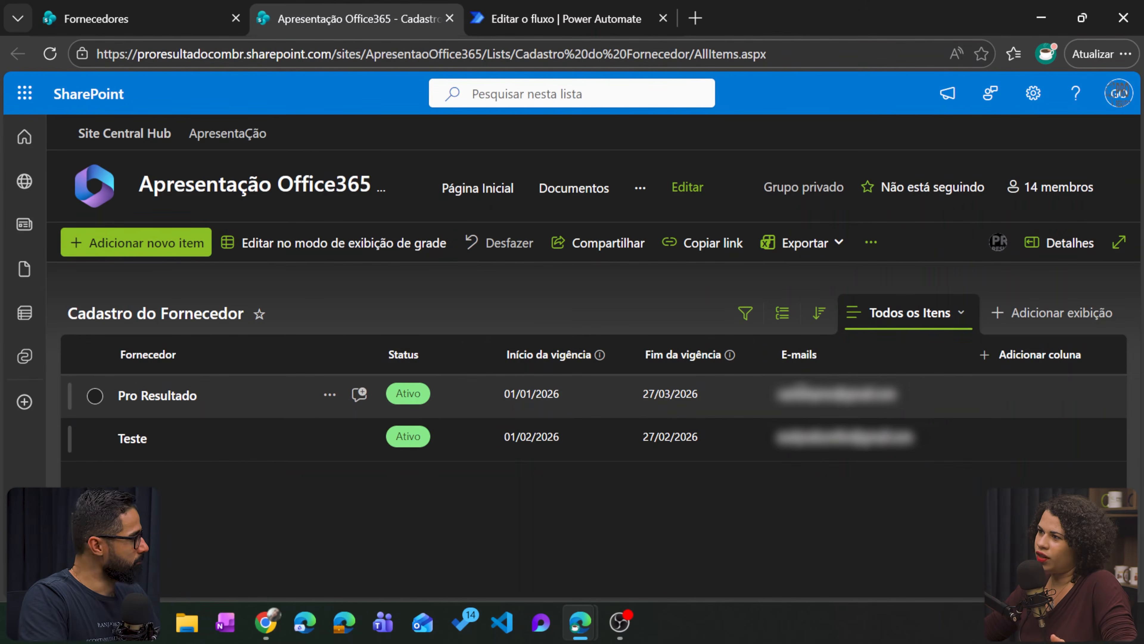
- Examine the actions inside the "Escopo - Copiar pasta" scope of the Power Automate flow, and return to the SharePoint supplier list
key("ctrl+Tab")
scroll(735, 421, "down", 1)
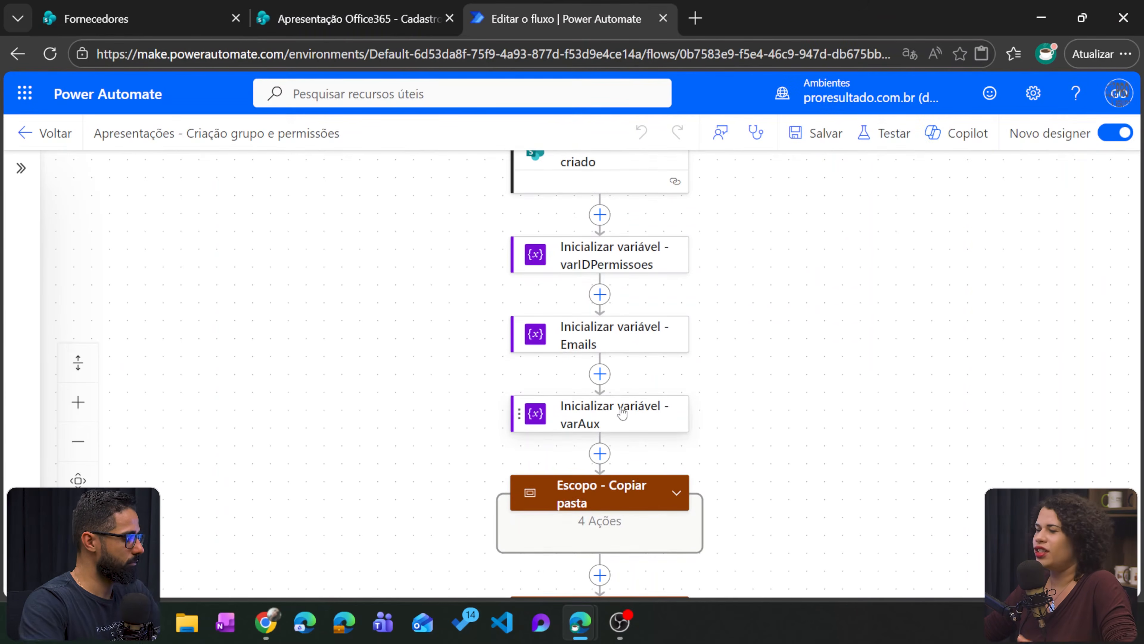
scroll(631, 407, "down", 1)
left_click(677, 447)
scroll(620, 282, "down", 4)
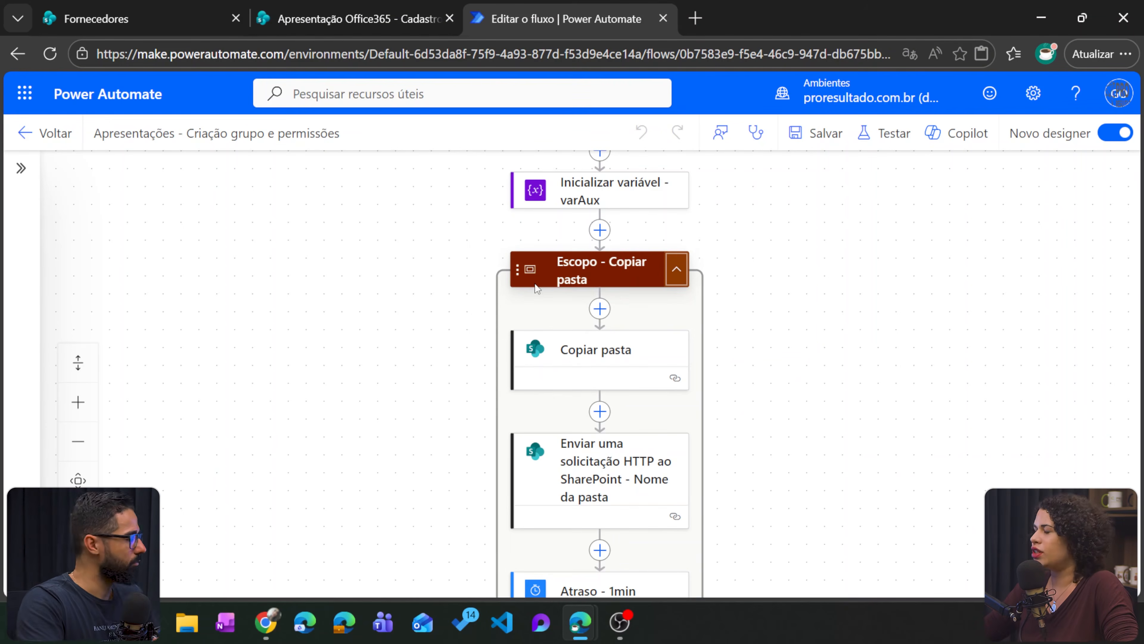
left_click(382, 16)
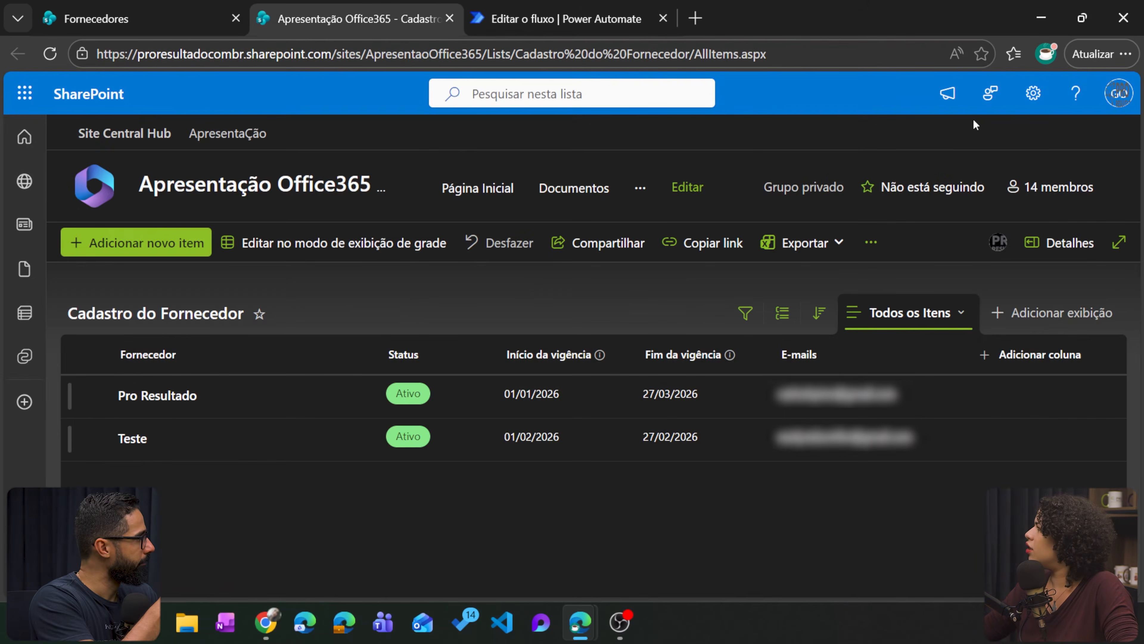
- Open the Nome_Fornecedor template folder in the Modelos library, review its monthly subfolders, and return to the library root
left_click(1028, 110)
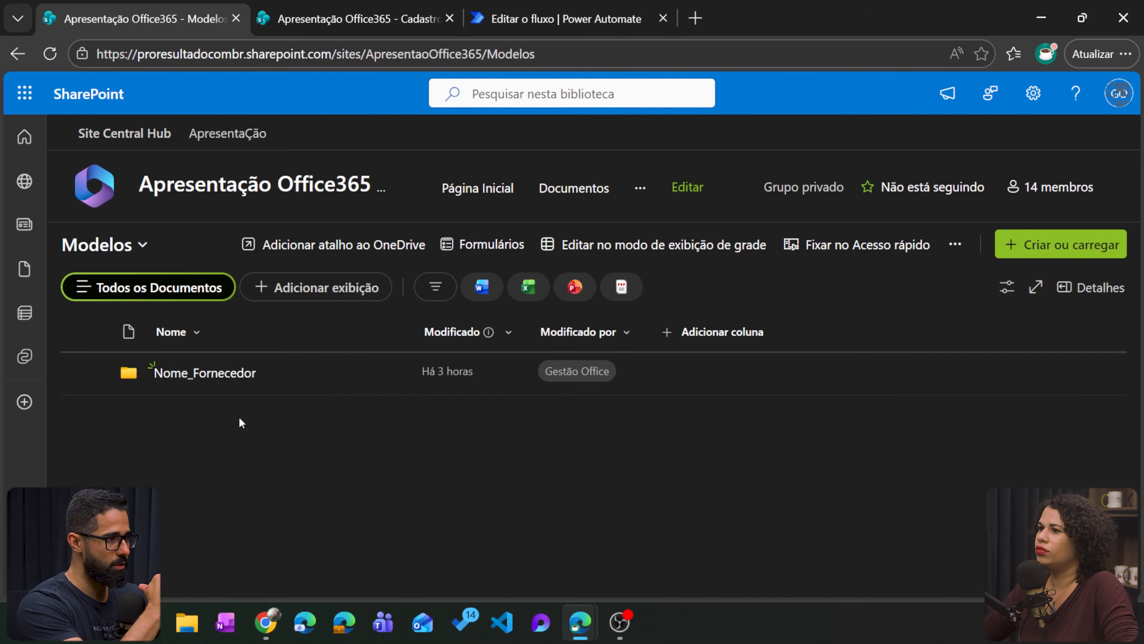
left_click(212, 392)
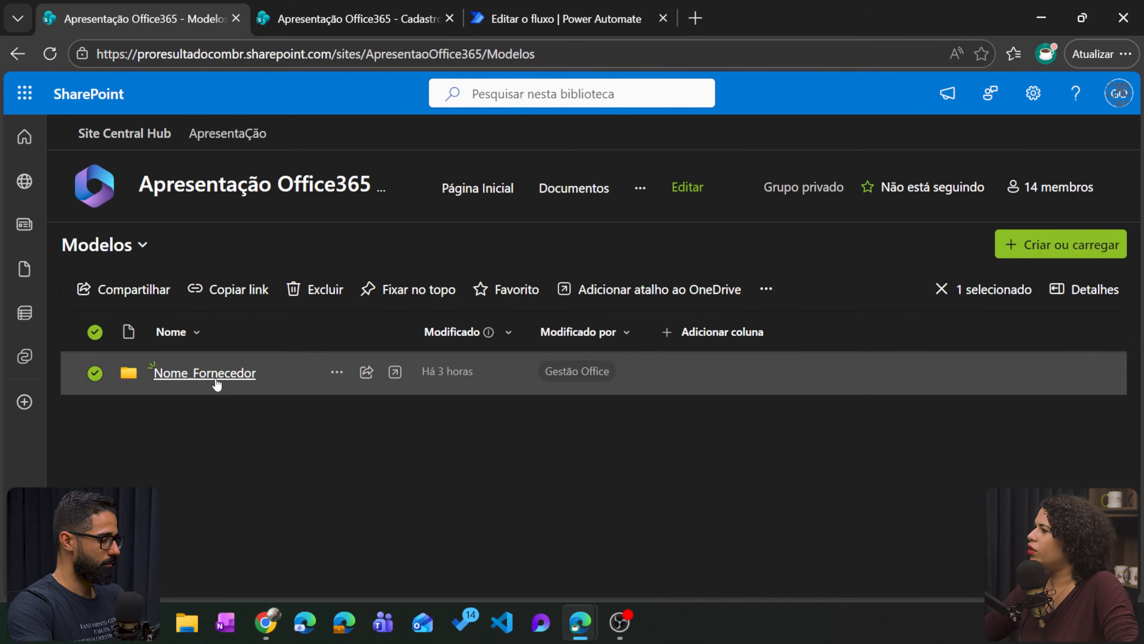
left_click(212, 377)
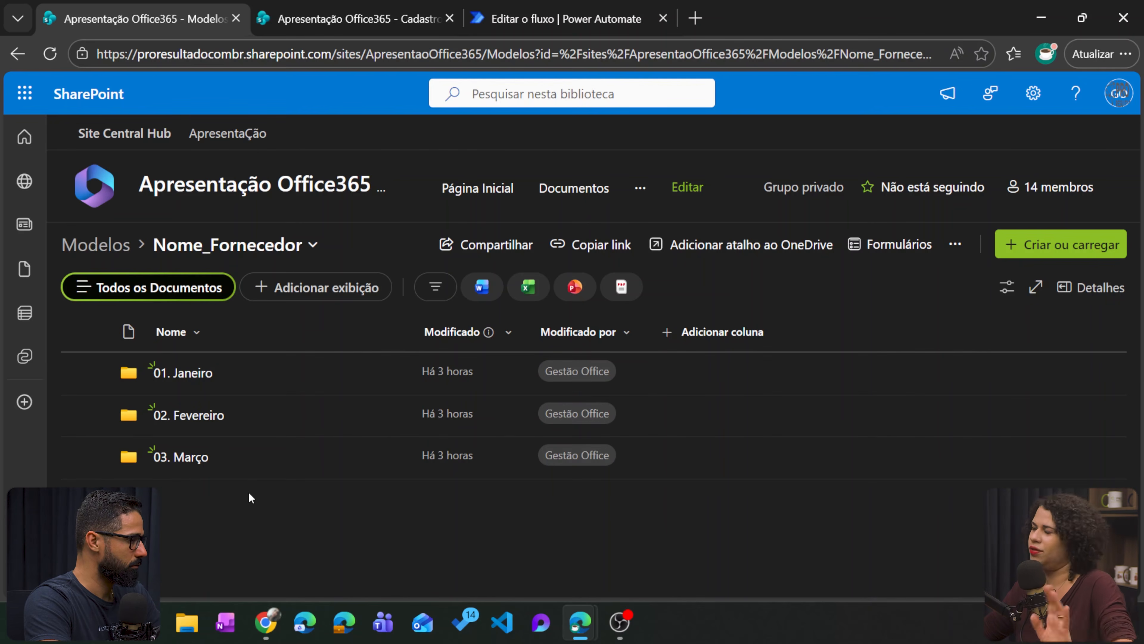
left_click(76, 245)
- Switch to the Power Automate flow and examine the Uri of the "Enviar uma solicitação HTTP ao SharePoint - Nome da pasta" action
left_click(536, 20)
scroll(642, 381, "down", 2)
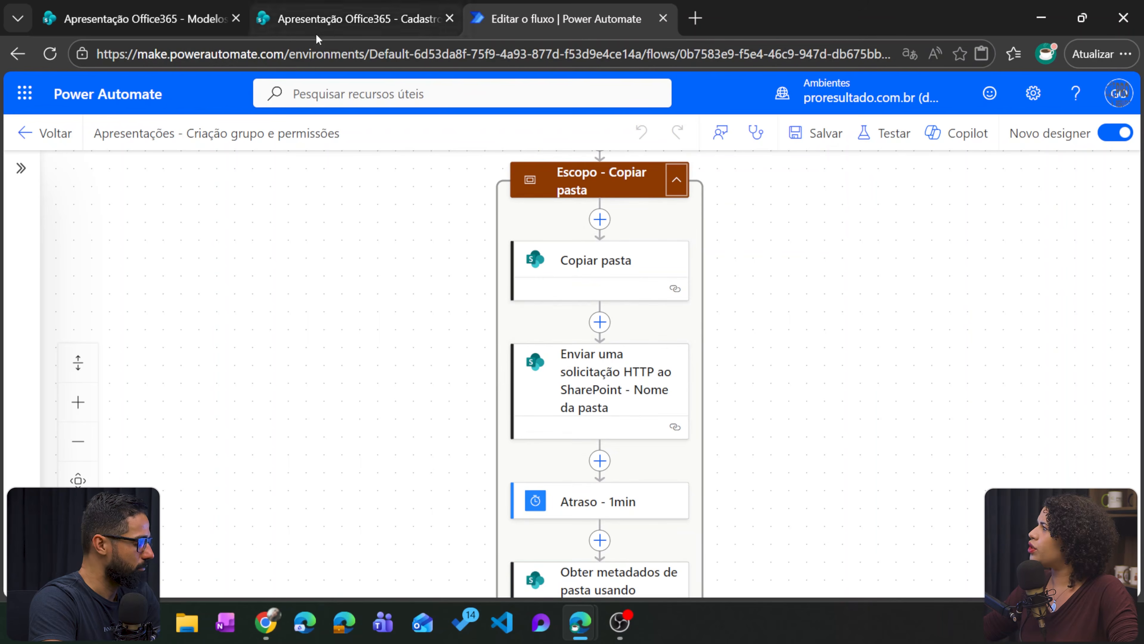
left_click(595, 383)
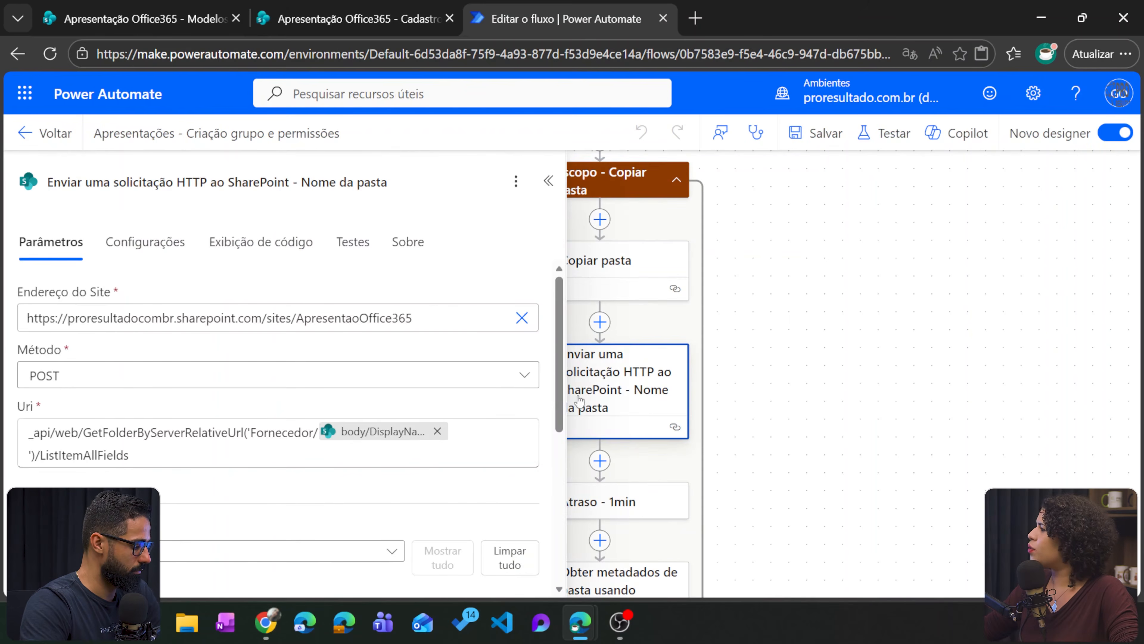
scroll(496, 500, "down", 2)
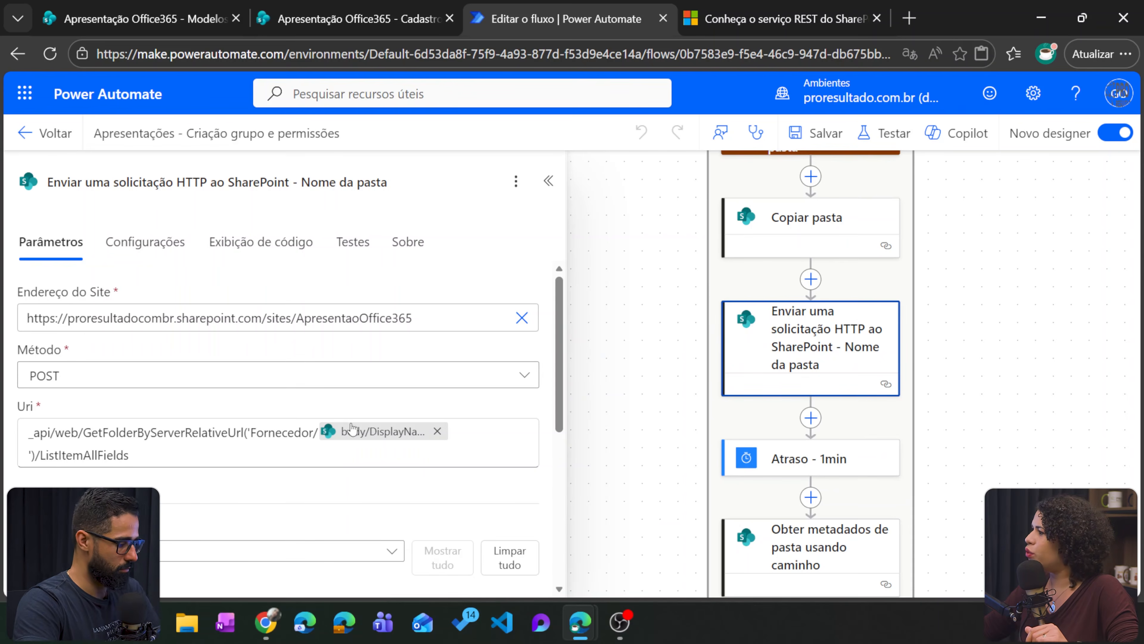
scroll(391, 444, "down", 2)
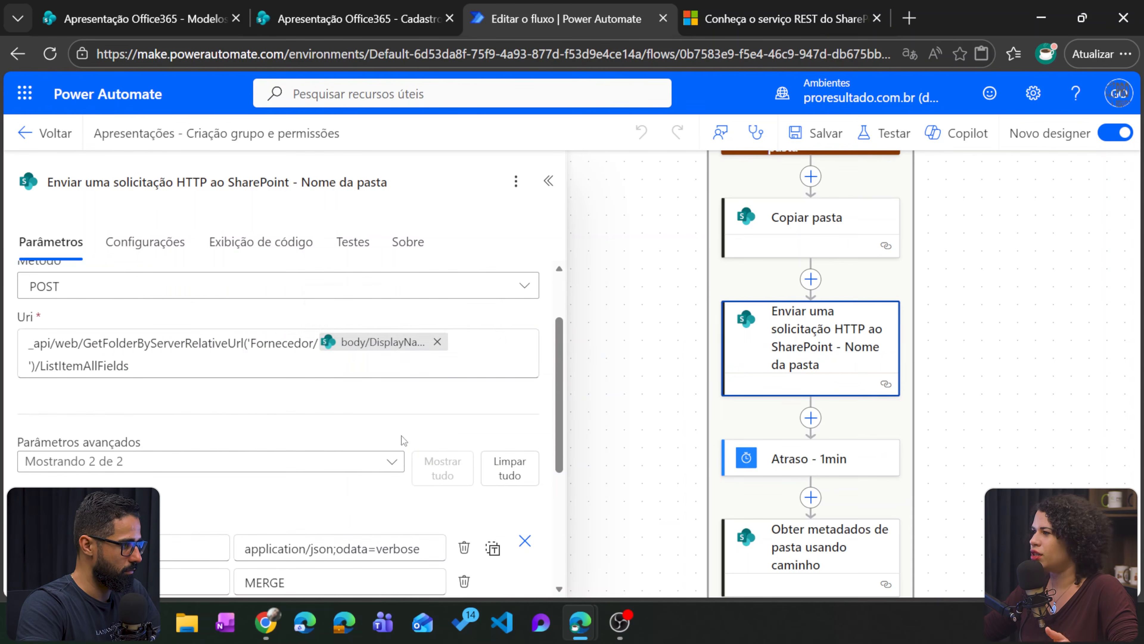
left_click_drag(251, 343, 92, 344)
left_click(168, 361)
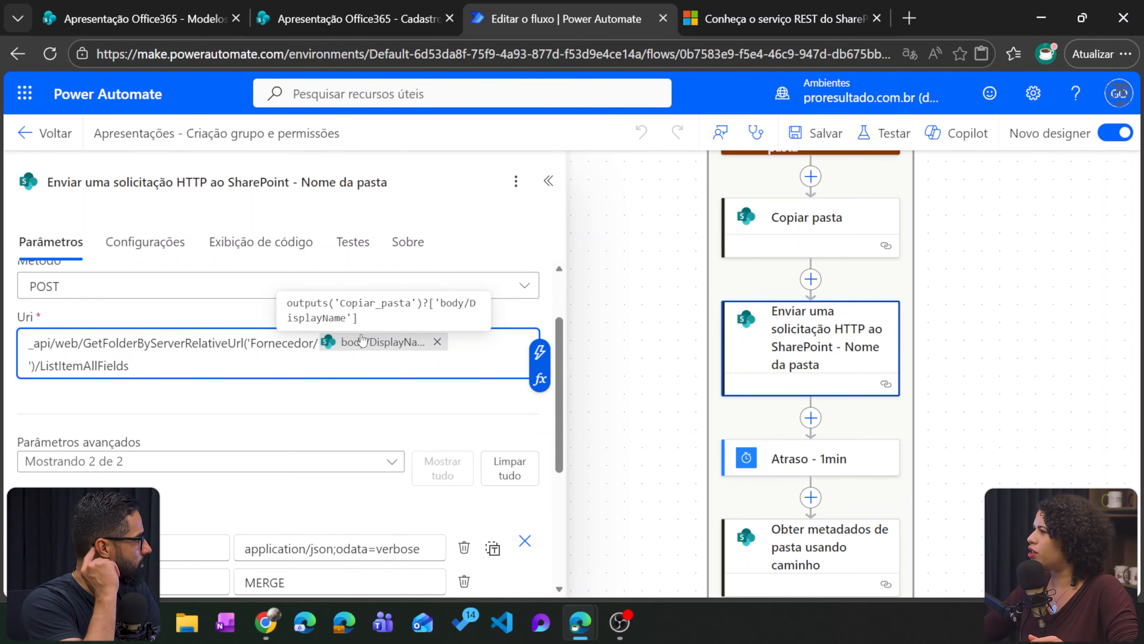
- Examine the Cabeçalhos and the JSON Corpo of the "Nome da pasta" HTTP request action
scroll(343, 404, "down", 4)
scroll(343, 404, "up", 2)
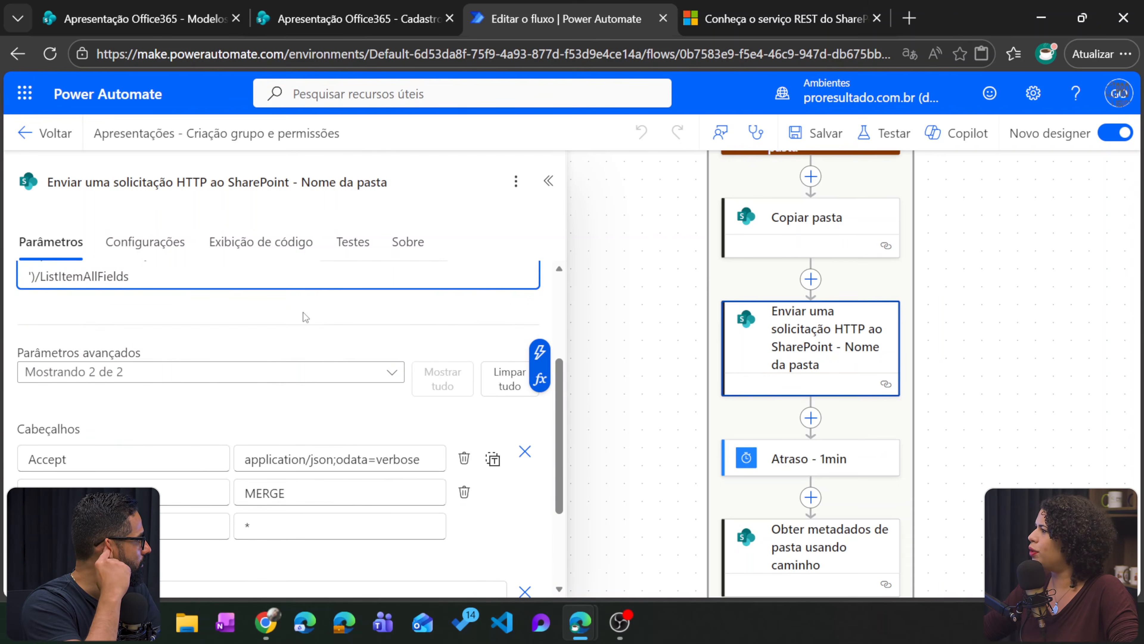
scroll(302, 309, "up", 4)
scroll(332, 441, "down", 3)
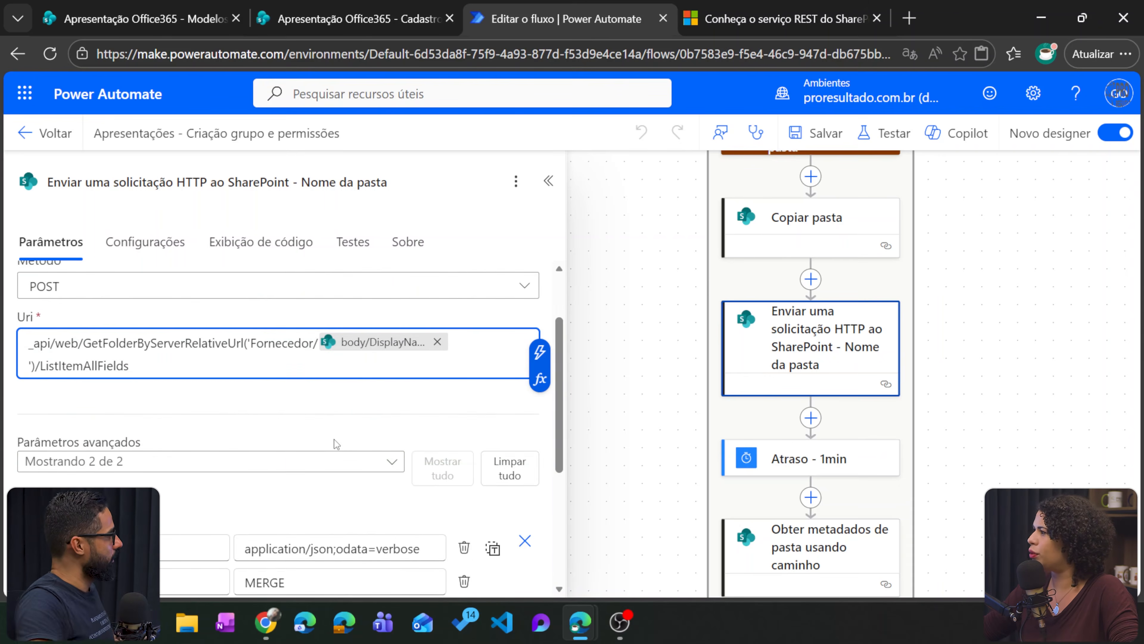
scroll(357, 341, "down", 2)
scroll(370, 386, "up", 4)
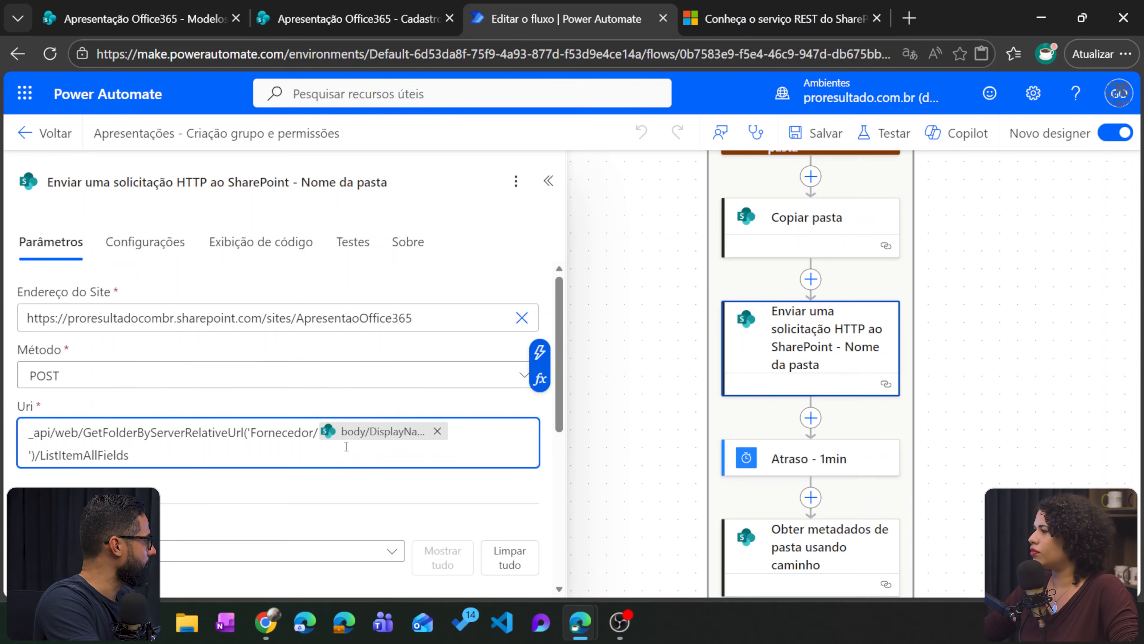
scroll(320, 472, "down", 6)
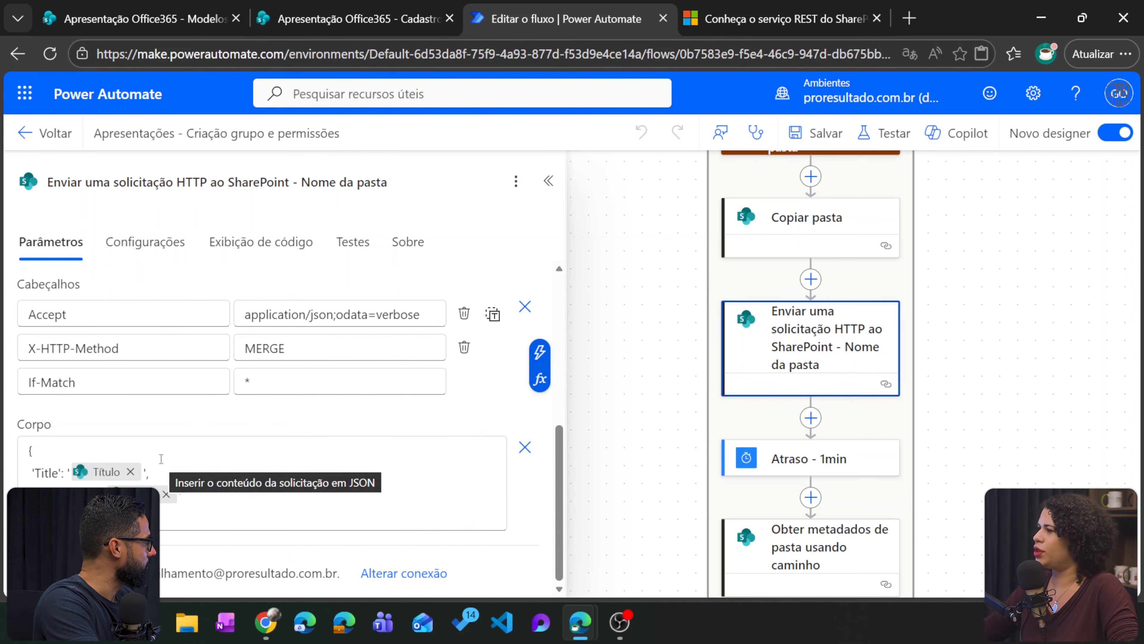
mouse_move(116, 471)
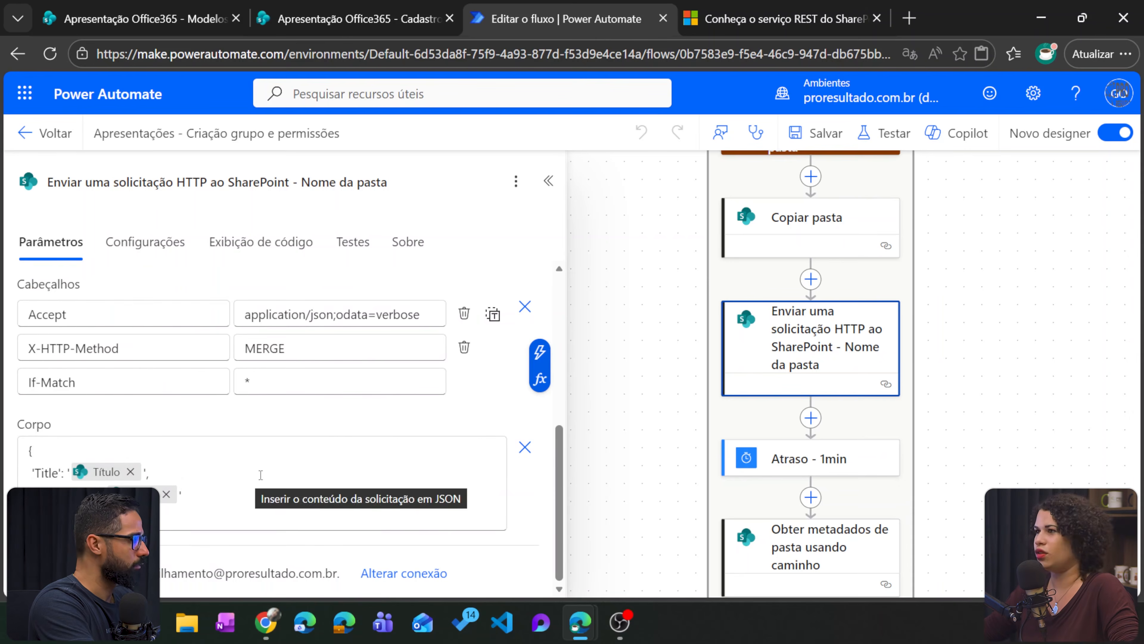
- Review the parameters of the "Atraso - 1min" and "Obter metadados de pasta usando caminho" actions
scroll(782, 370, "down", 2)
left_click(782, 369)
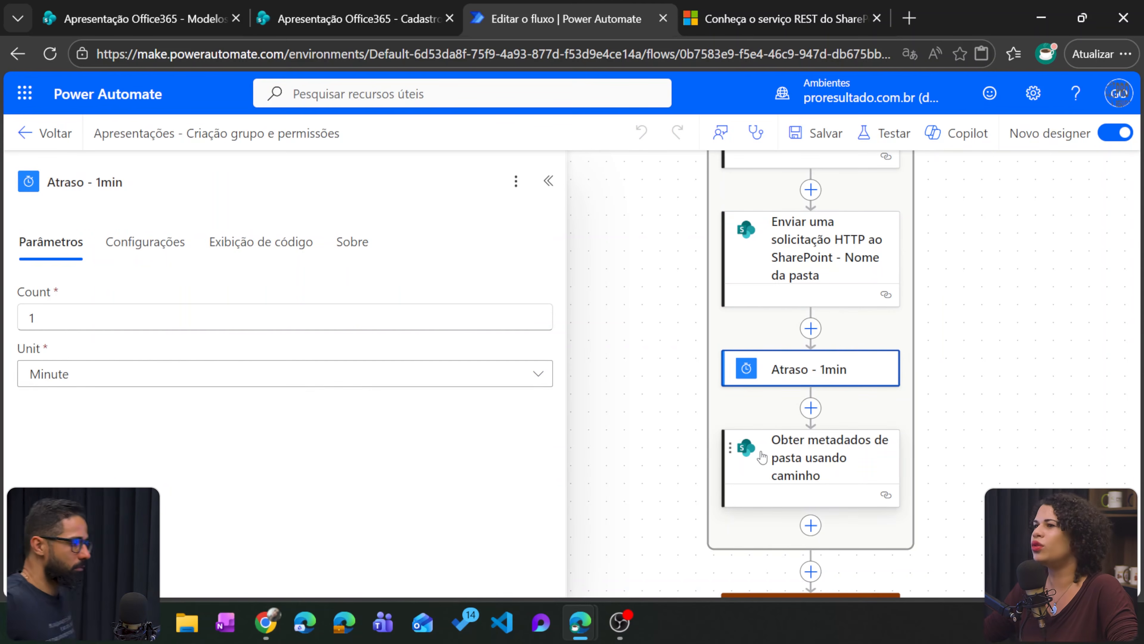
left_click(818, 463)
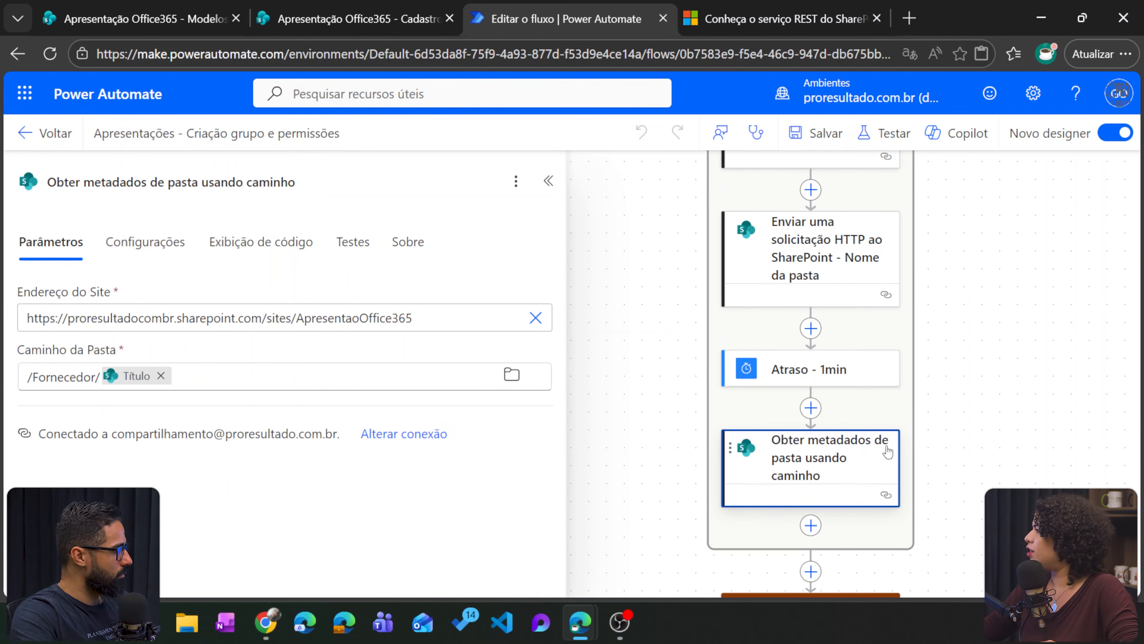
scroll(871, 478, "down", 1)
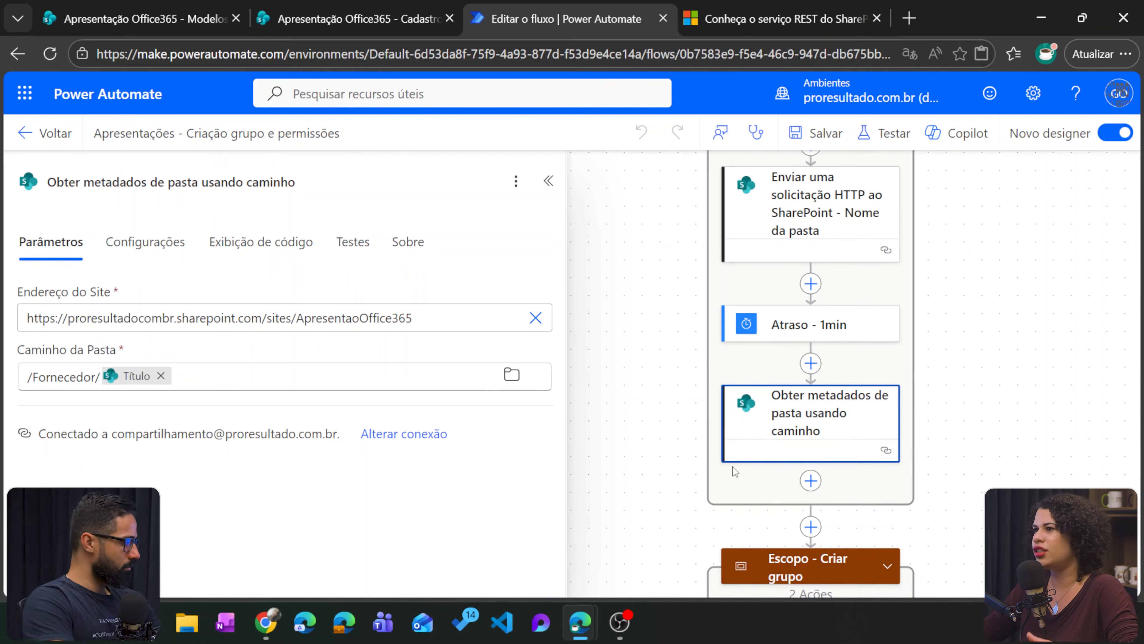
- Expand the "Escopo - Criar grupo" scope to show its actions
scroll(733, 467, "down", 3)
left_click(890, 447)
scroll(886, 476, "down", 3)
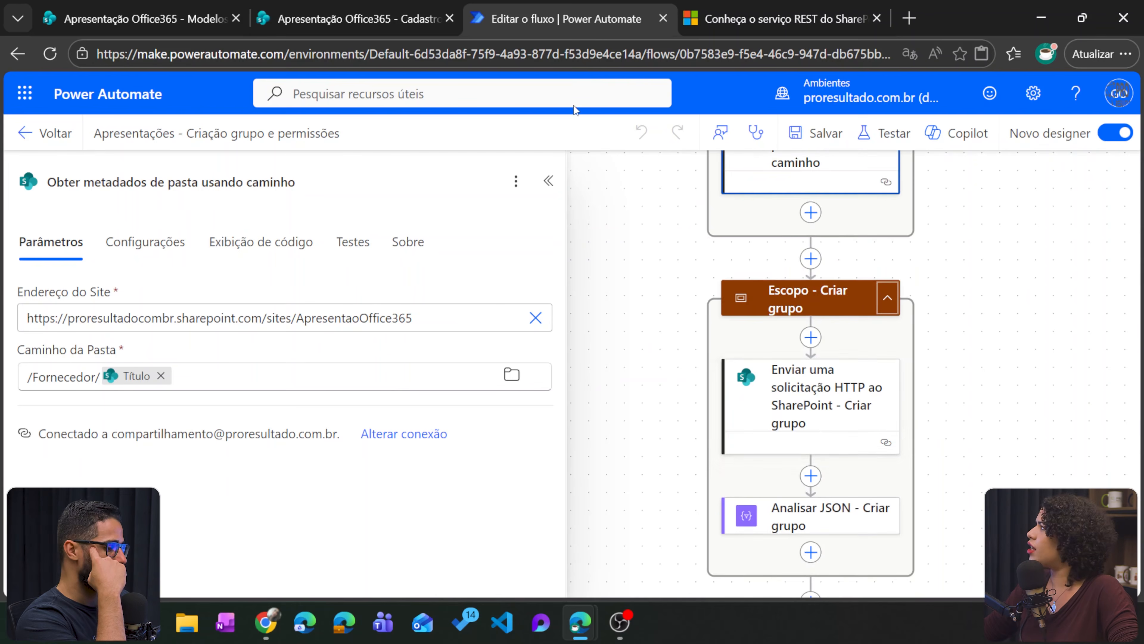
- Switch to SharePoint and open the Fornecedor library, then return to the "Escopo - Criar grupo" scope in Power Automate
left_click(360, 13)
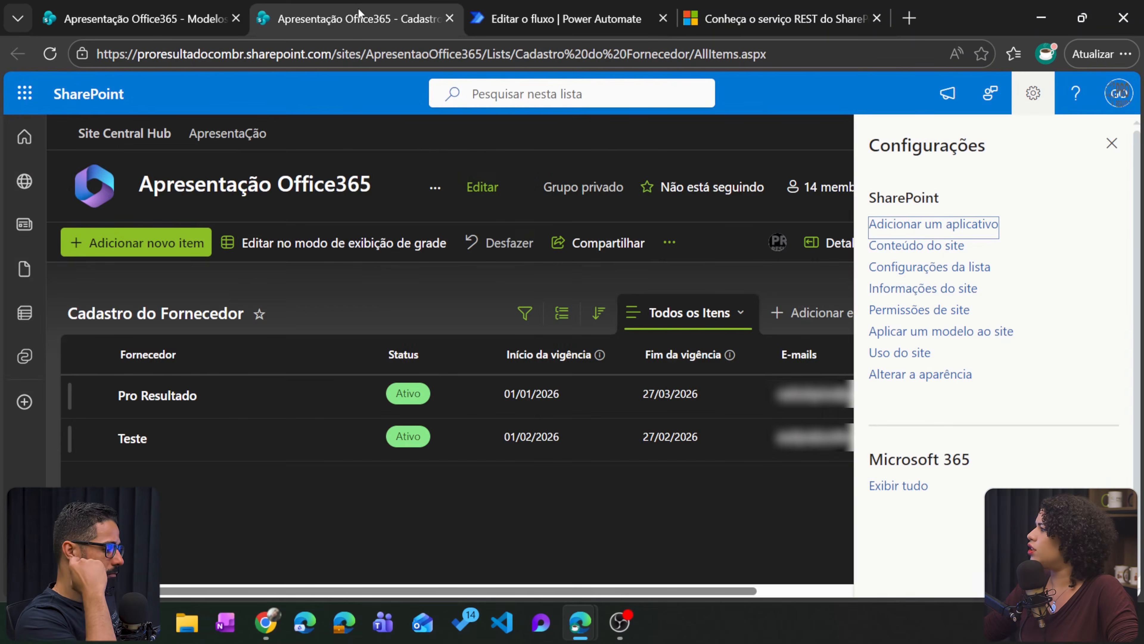
left_click(182, 14)
left_click(143, 244)
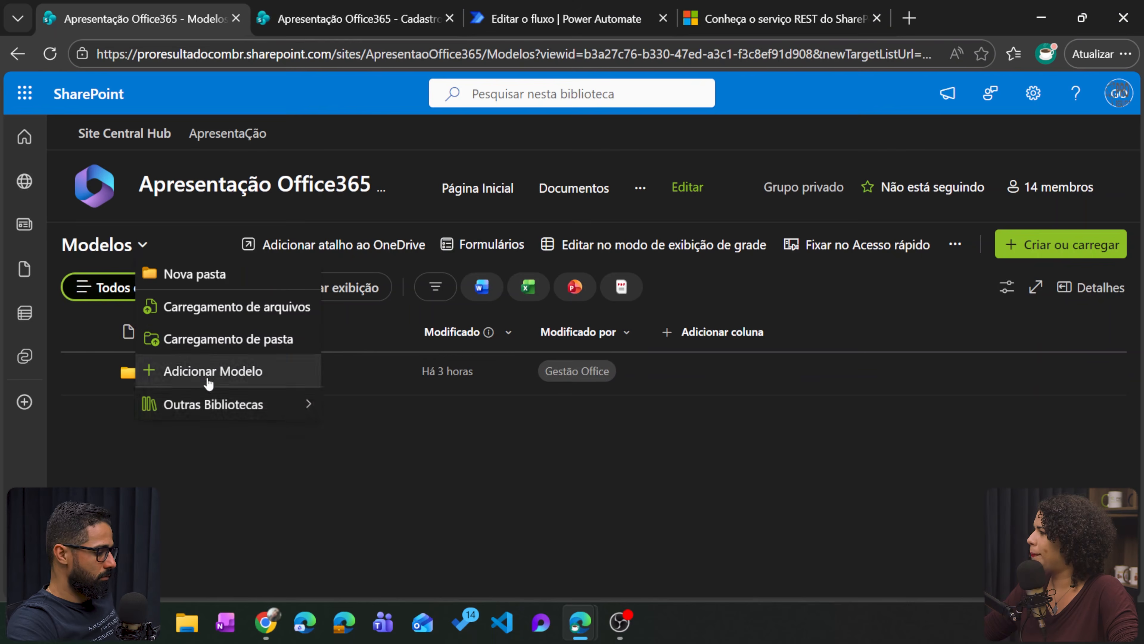
mouse_move(293, 410)
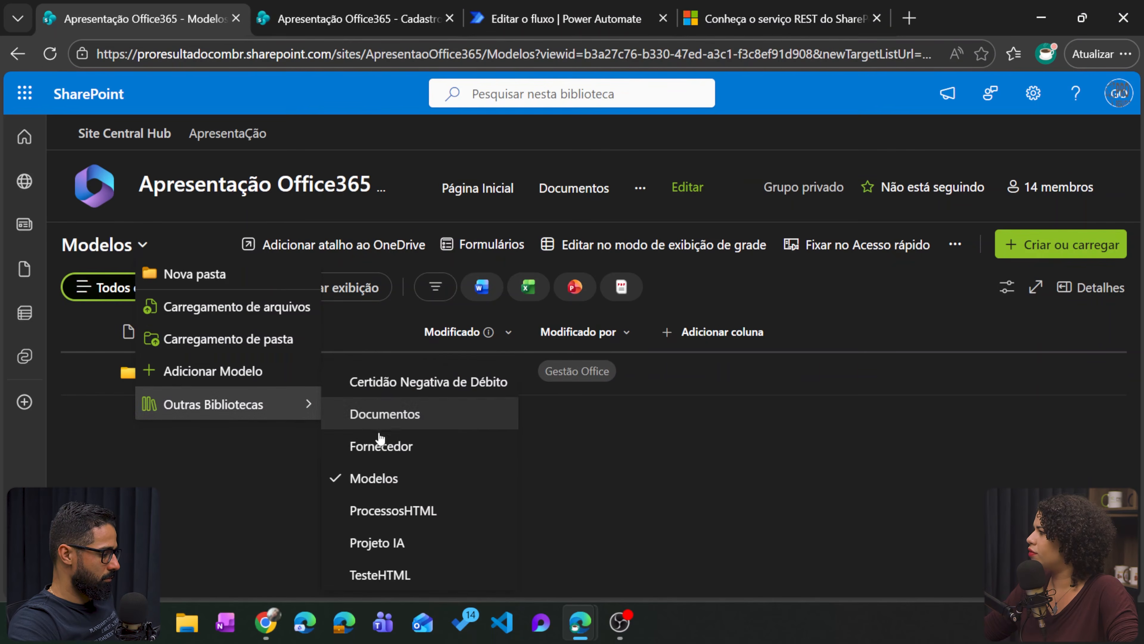
left_click(390, 449)
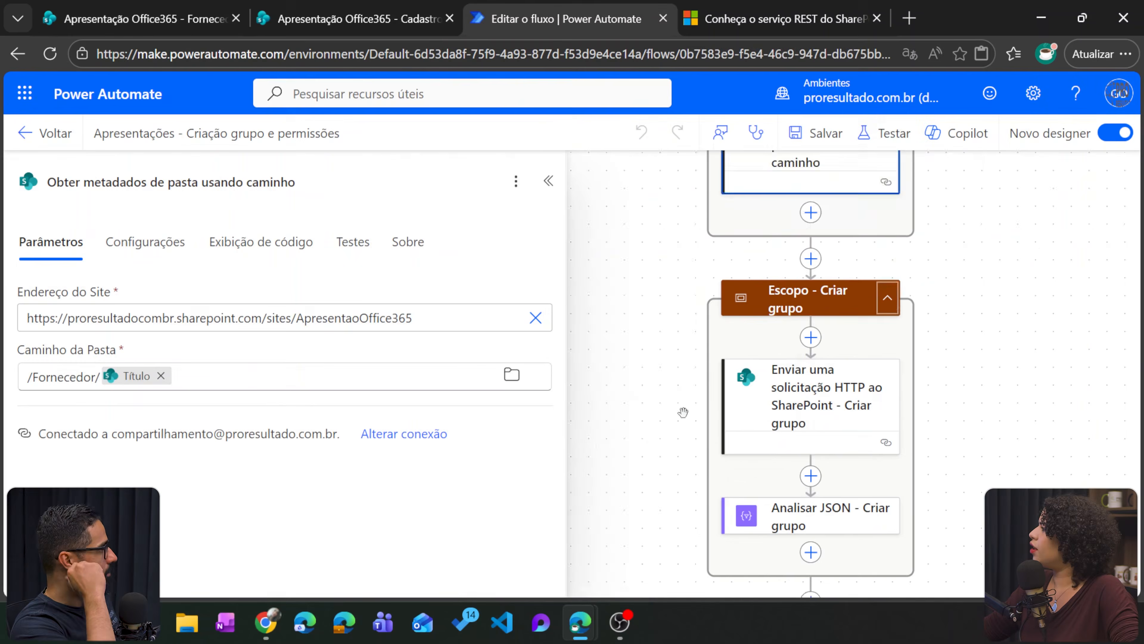
left_click_drag(640, 413, 625, 364)
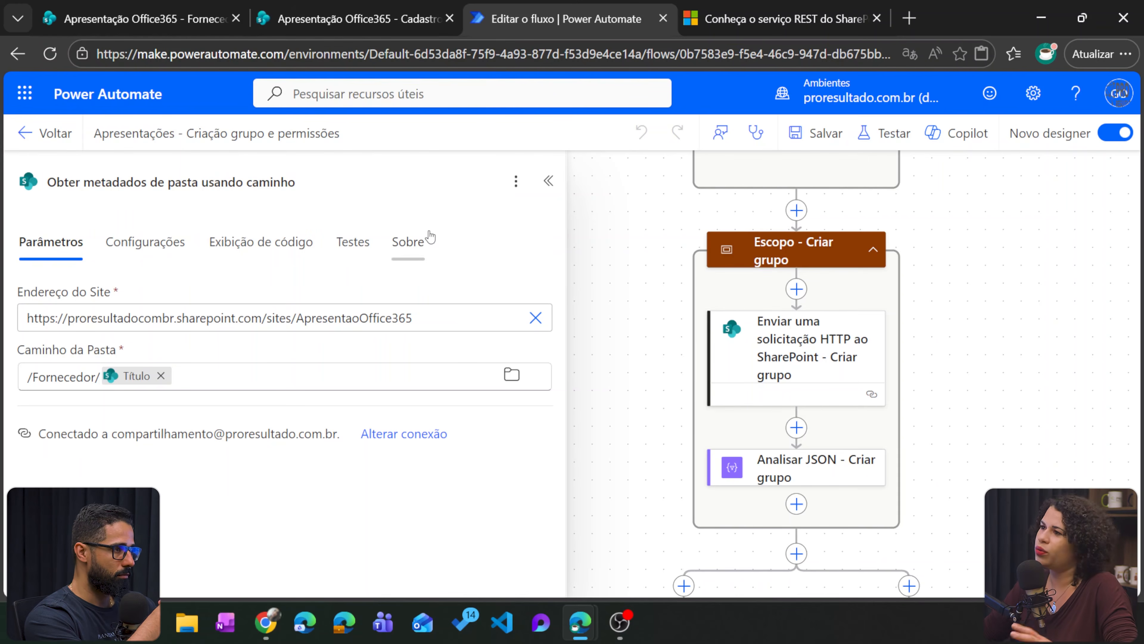
- Switch to the SharePoint supplier list and open the site's advanced permission settings page to view its groups
left_click(356, 18)
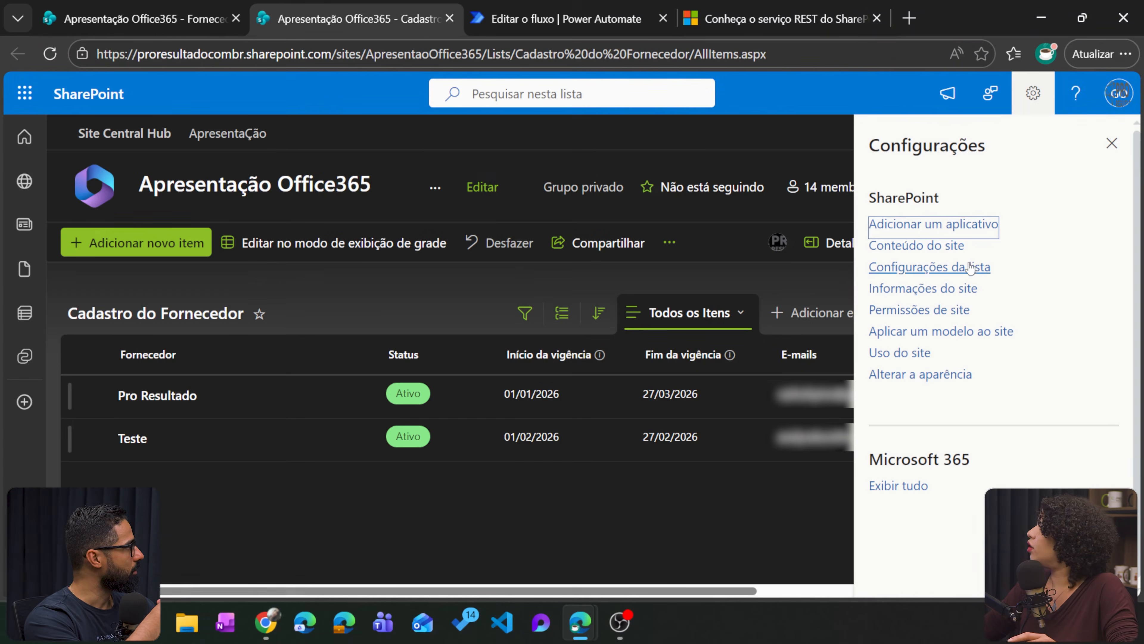
left_click(957, 309)
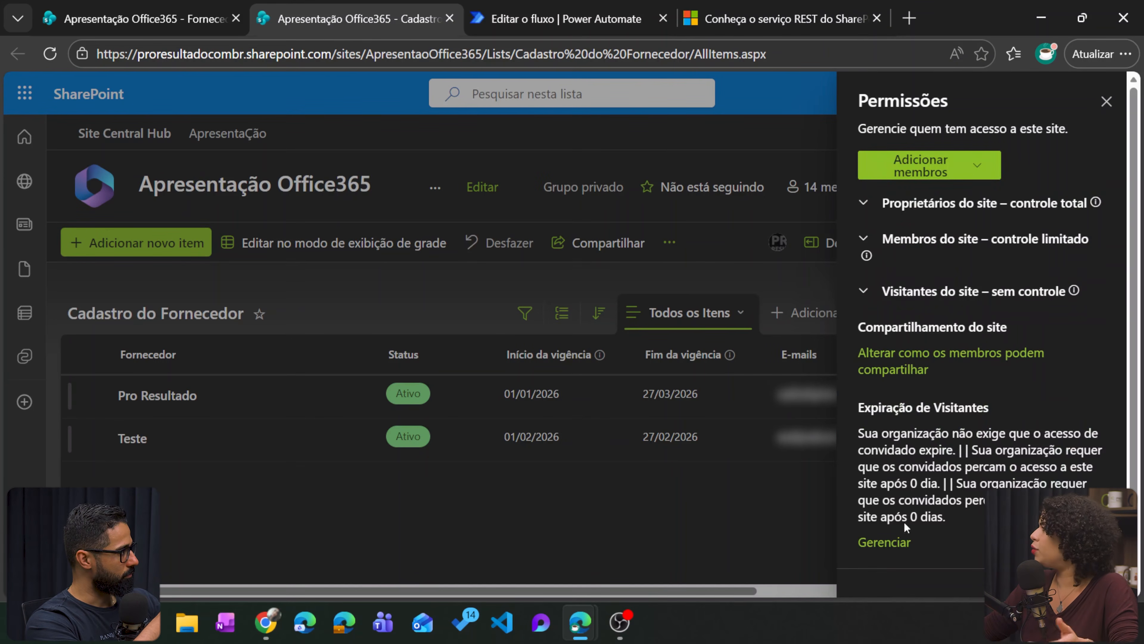
scroll(883, 543, "down", 2)
left_click(923, 521)
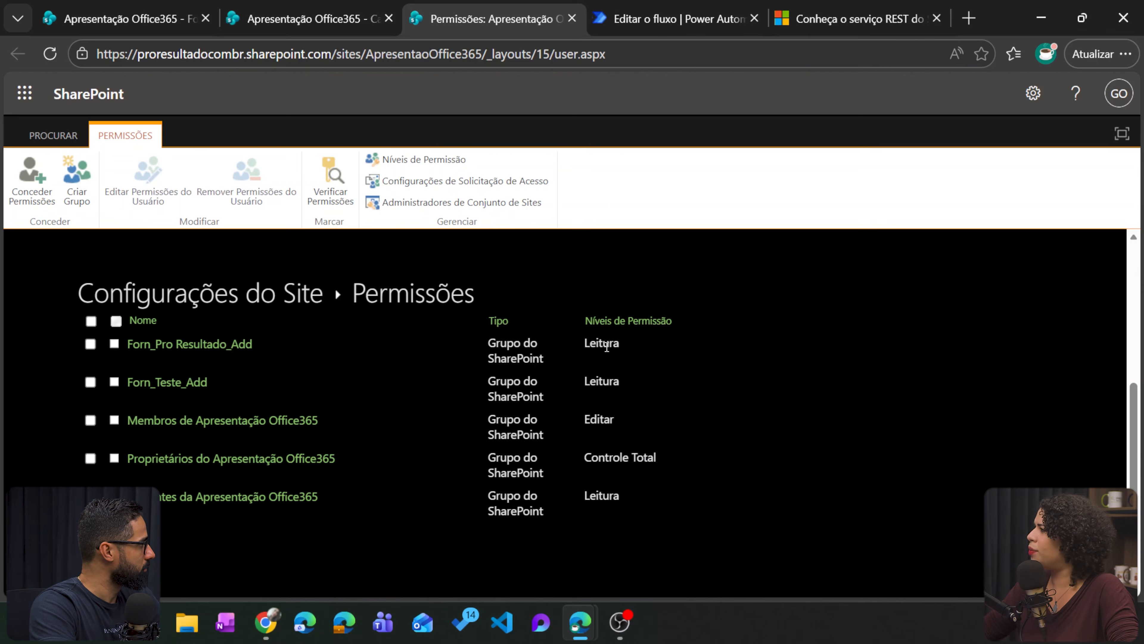
- Return to the Power Automate flow, expand "Escopo - Configurar grupo", and open its "Enviar uma solicitação HTTP ao SharePoint - Nivel permissão" action
left_click(654, 7)
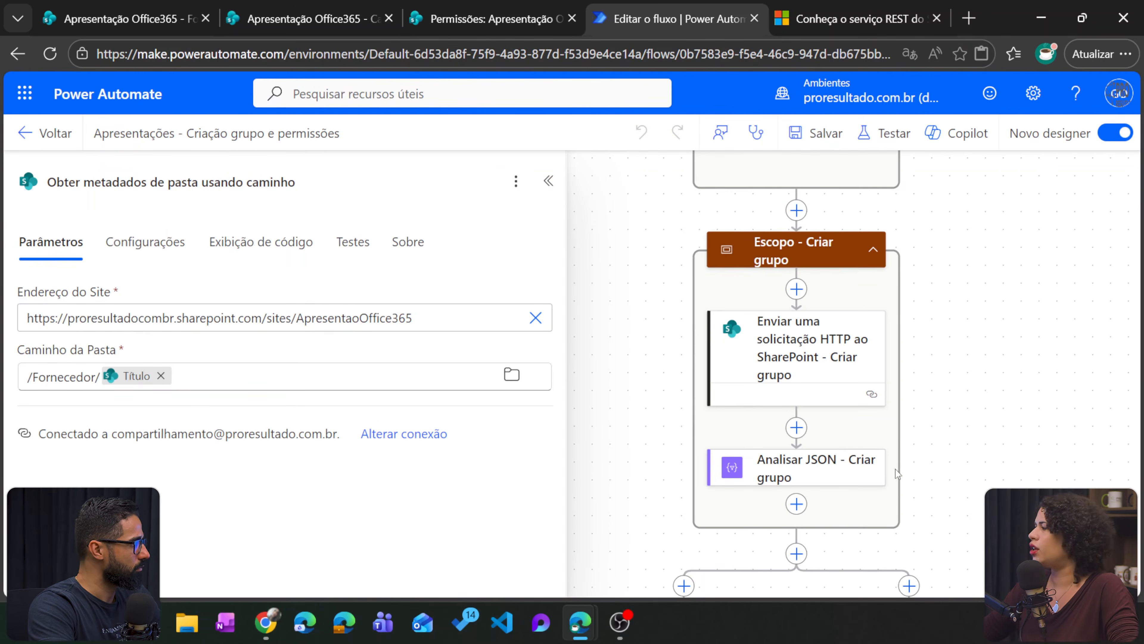
left_click_drag(918, 446, 962, 372)
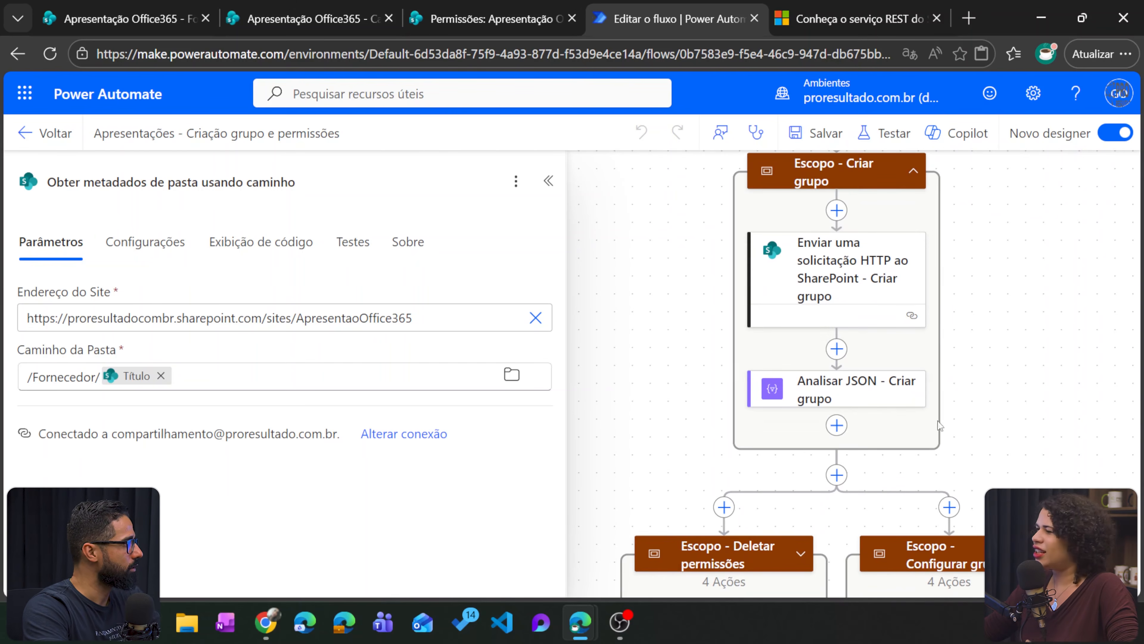
scroll(1032, 473, "down", 5)
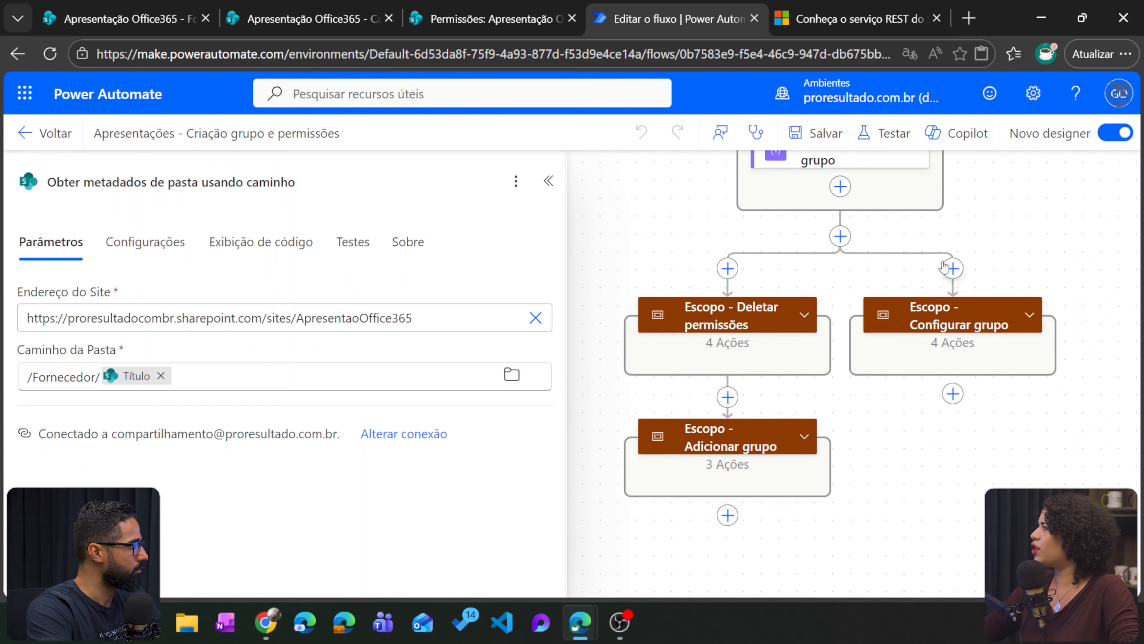
left_click(805, 314)
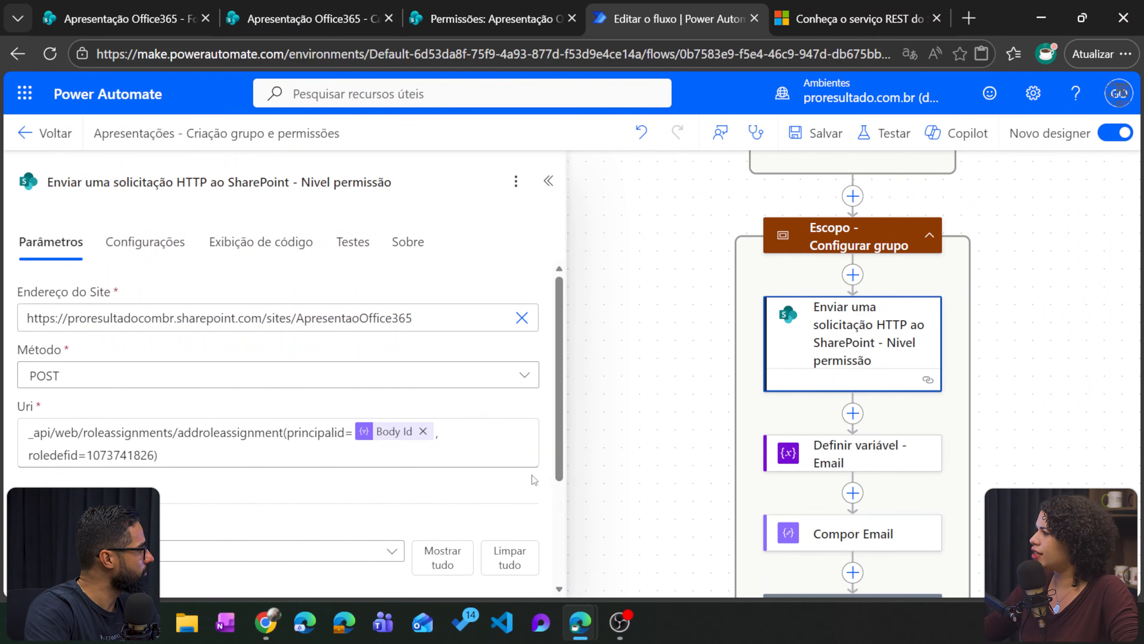
- Check the supplier groups' permission levels on the SharePoint Permissões page, and return to the Power Automate flow
left_click(279, 13)
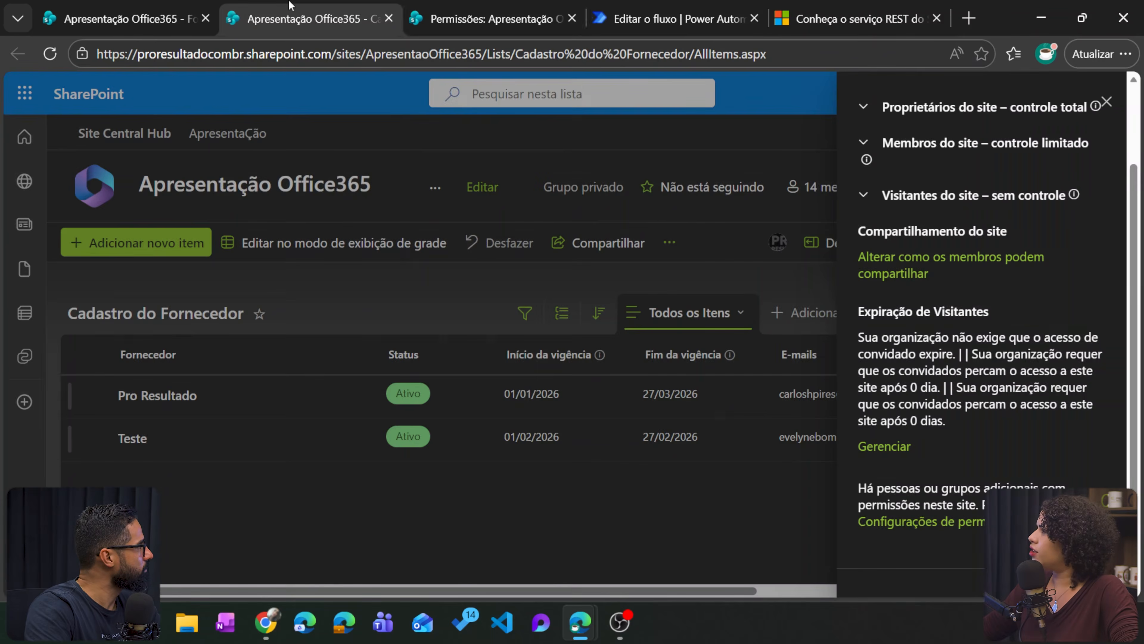
left_click(426, 9)
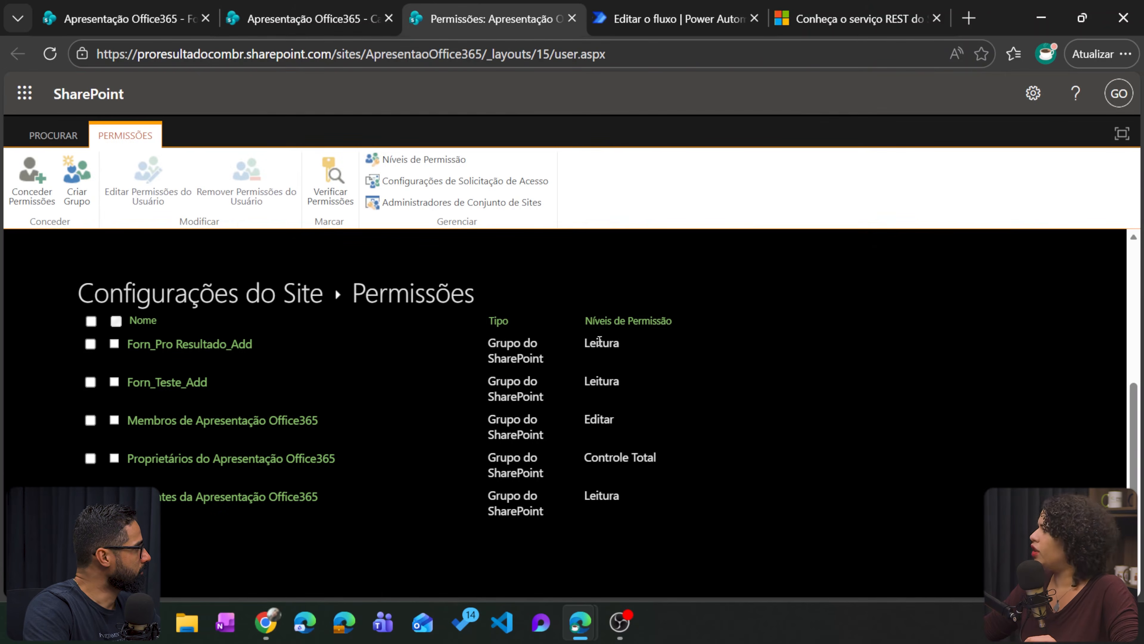
left_click(874, 19)
left_click(696, 18)
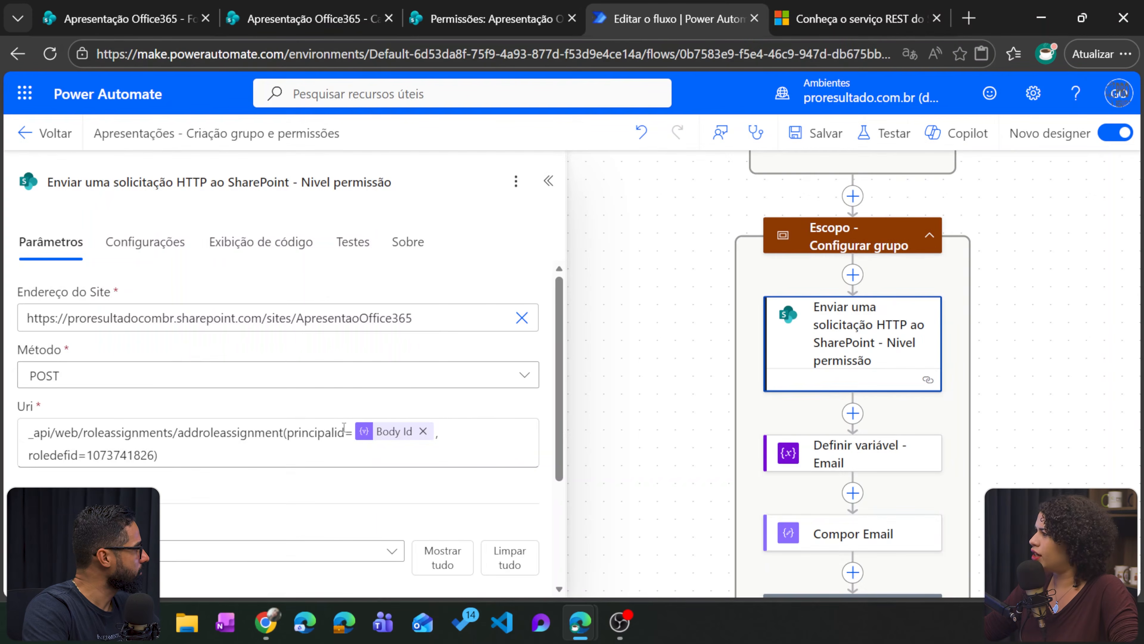
- Examine the Uri of the "Nivel permissão" HTTP request and highlight its roledefid value
scroll(271, 419, "down", 2)
scroll(269, 446, "up", 2)
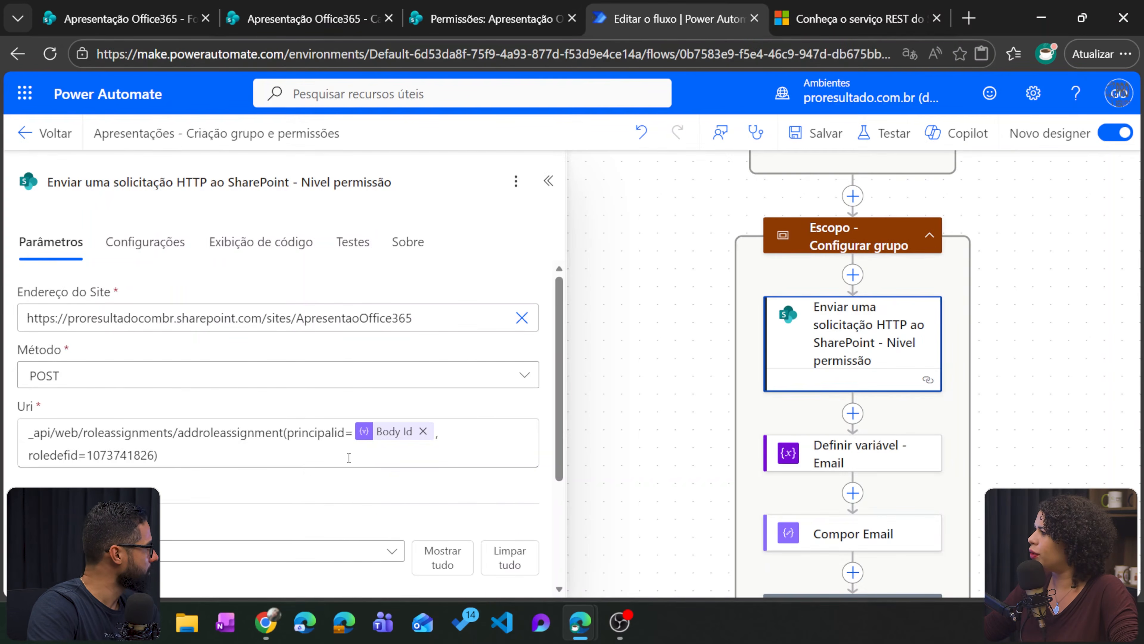
mouse_move(386, 440)
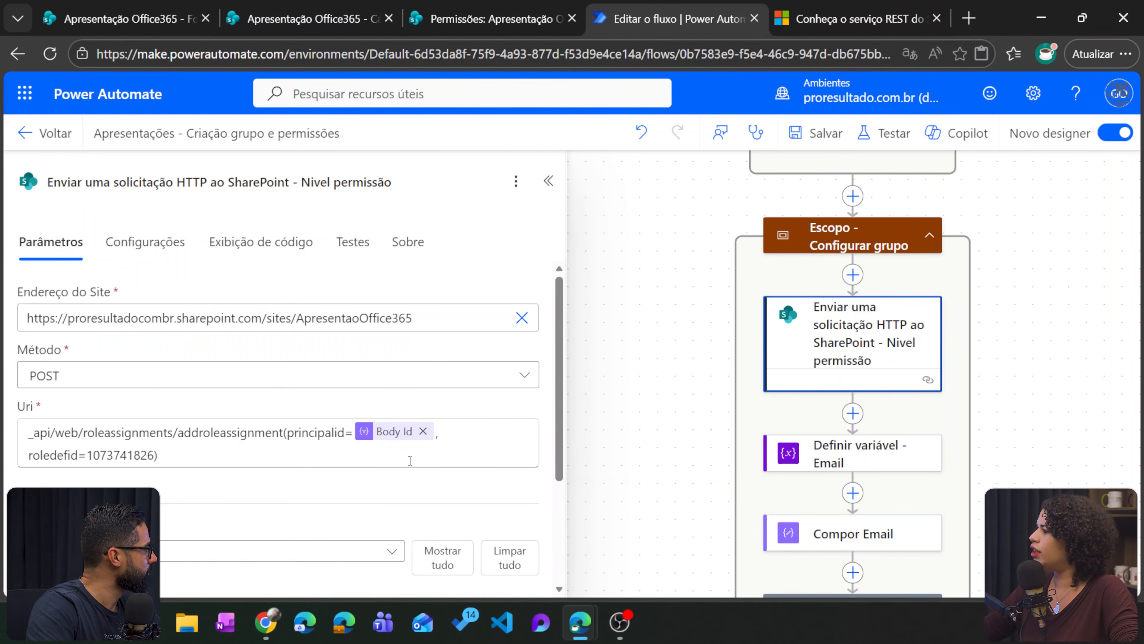
double_click(121, 455)
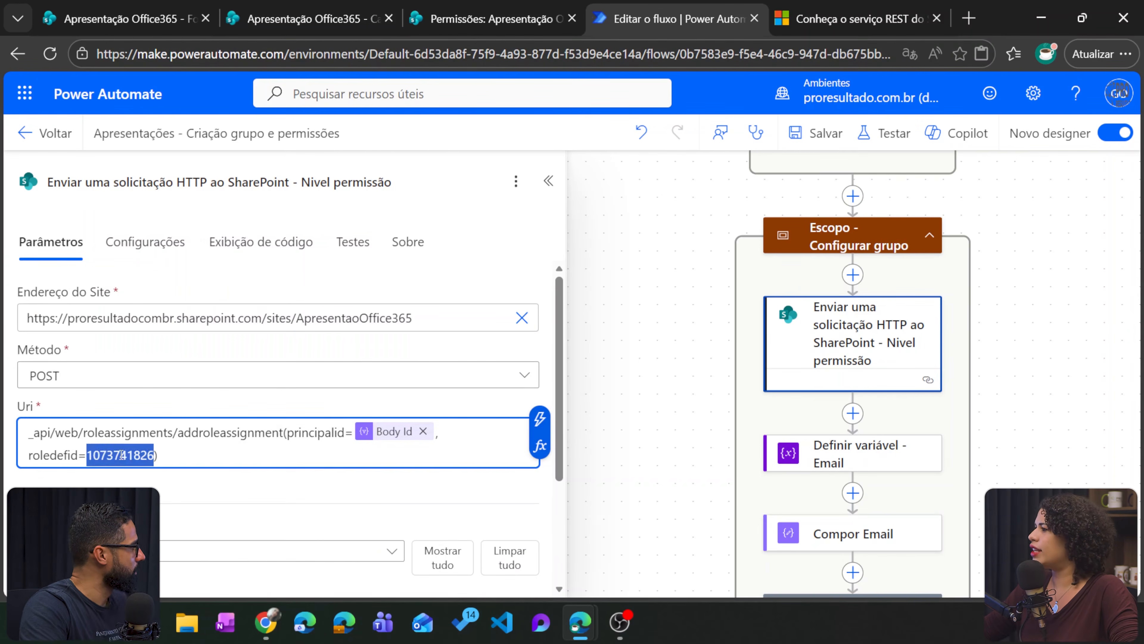
- Search Bing for "roledefid sharepoint" and read the numeric IDs of SharePoint's built-in permission levels
left_click(121, 455)
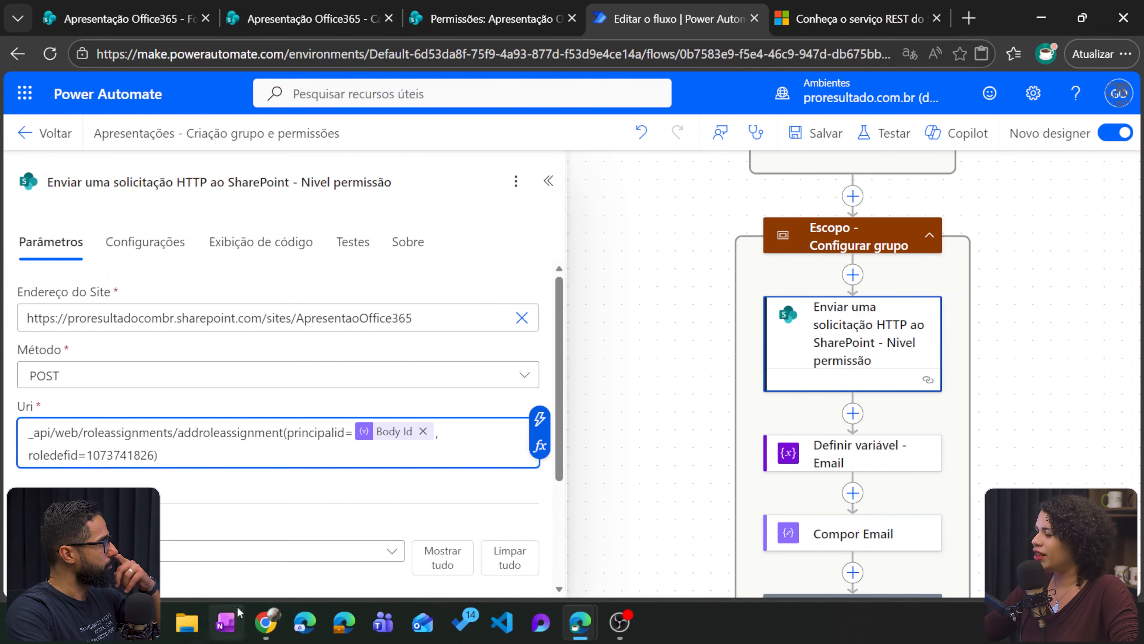
left_click(148, 623)
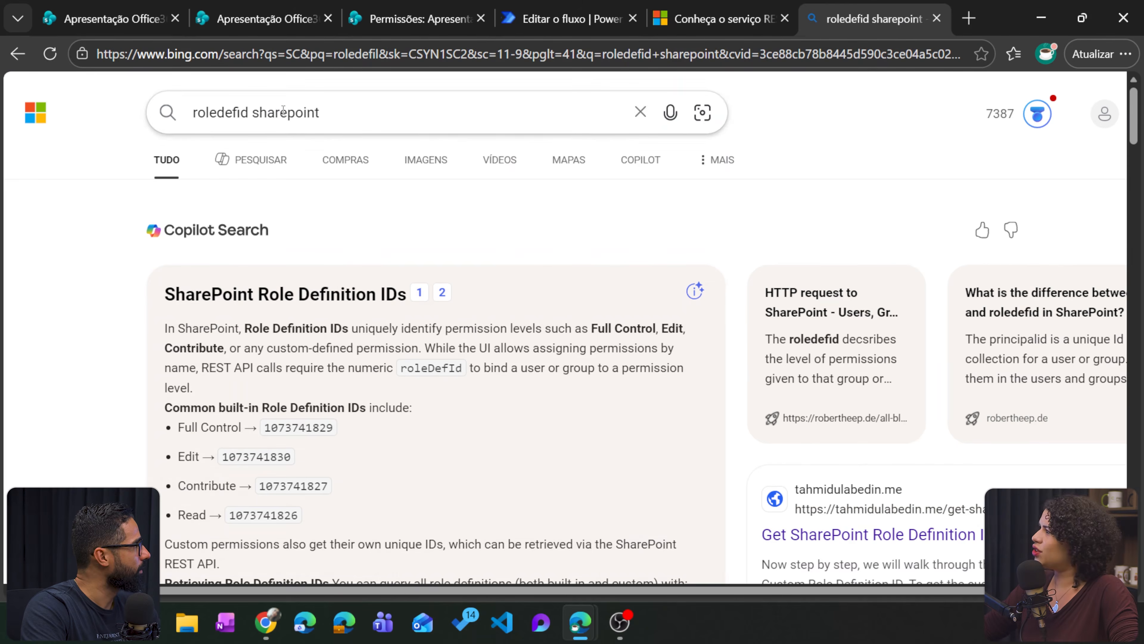
scroll(405, 315, "down", 2)
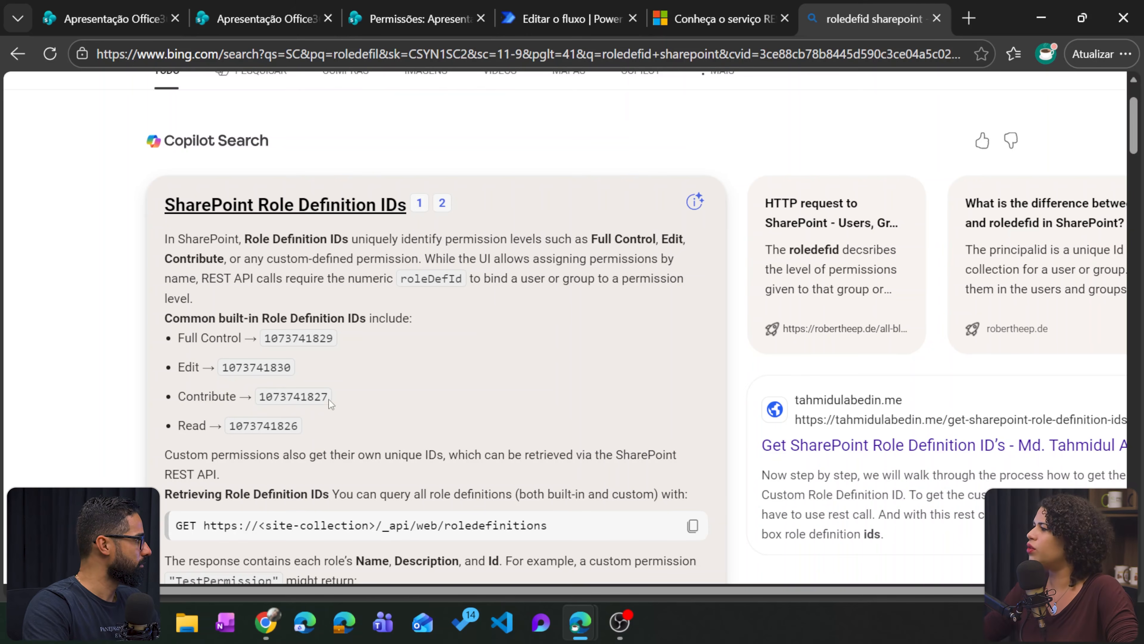
scroll(332, 418, "down", 2)
left_click_drag(566, 436, 203, 436)
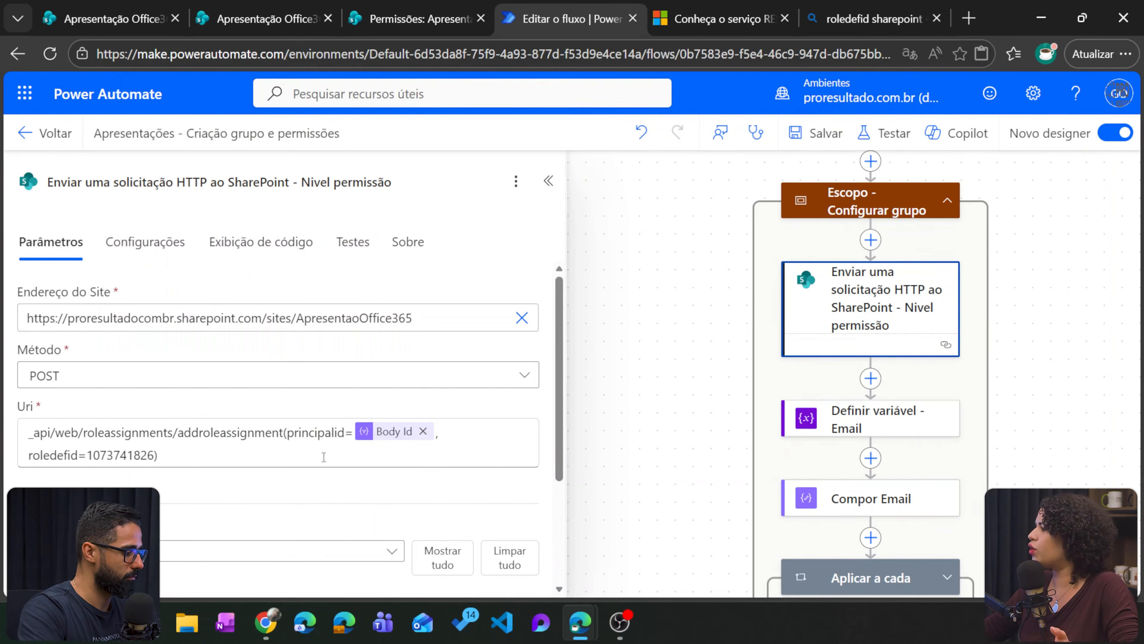
- Open the flow's "Definir variável - Email" action and check the E-mails column in SharePoint's Cadastro do Fornecedor list
scroll(373, 478, "down", 3)
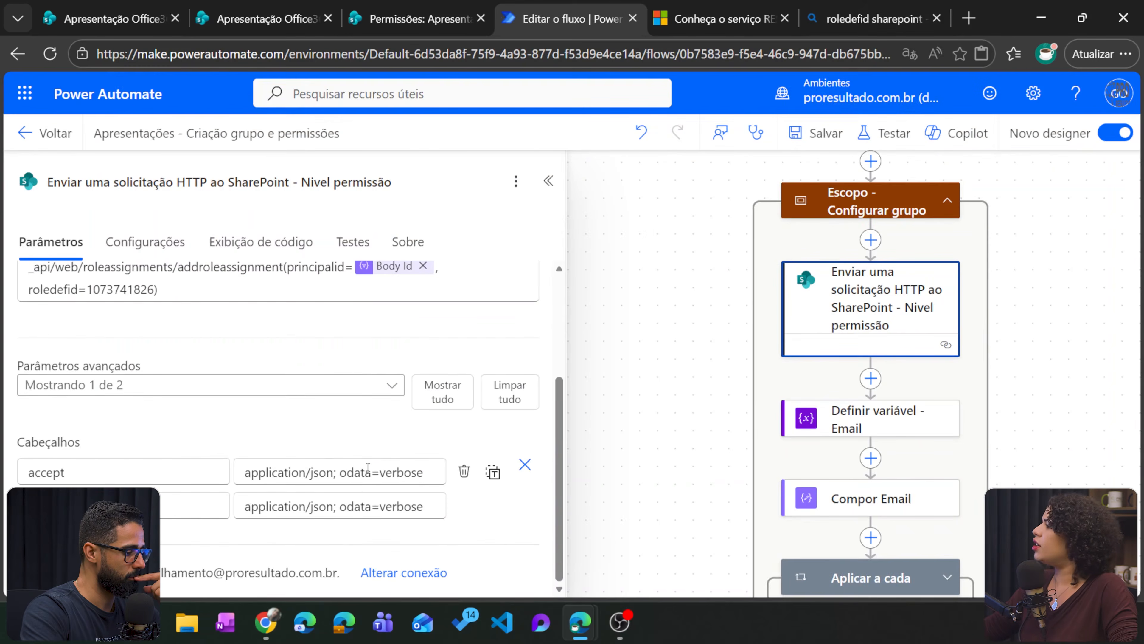
left_click(923, 432)
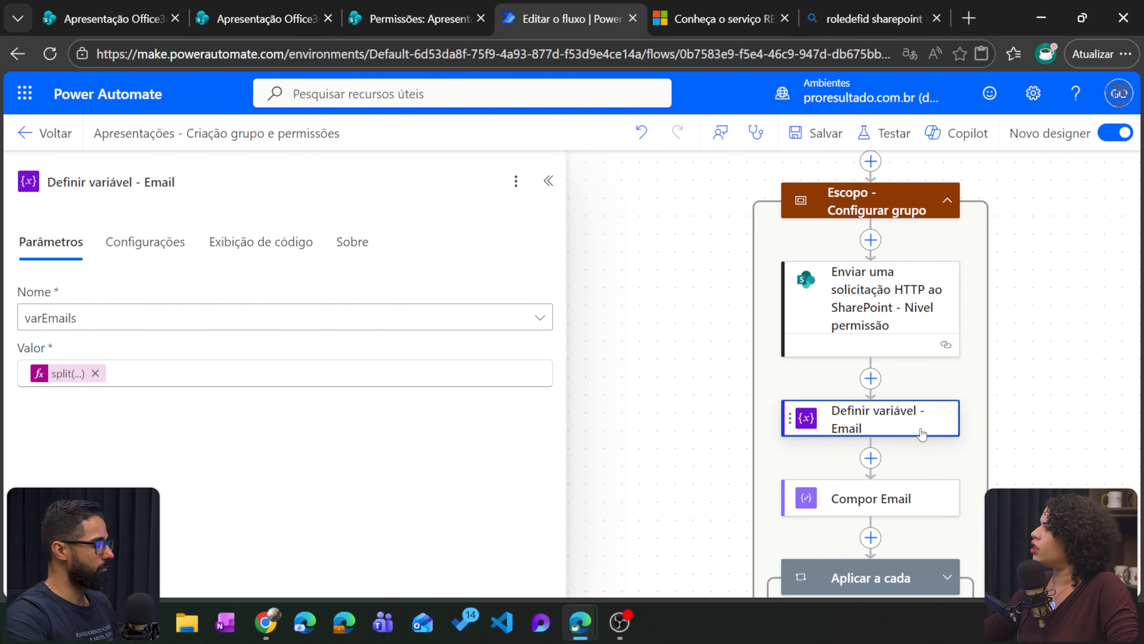
left_click(250, 13)
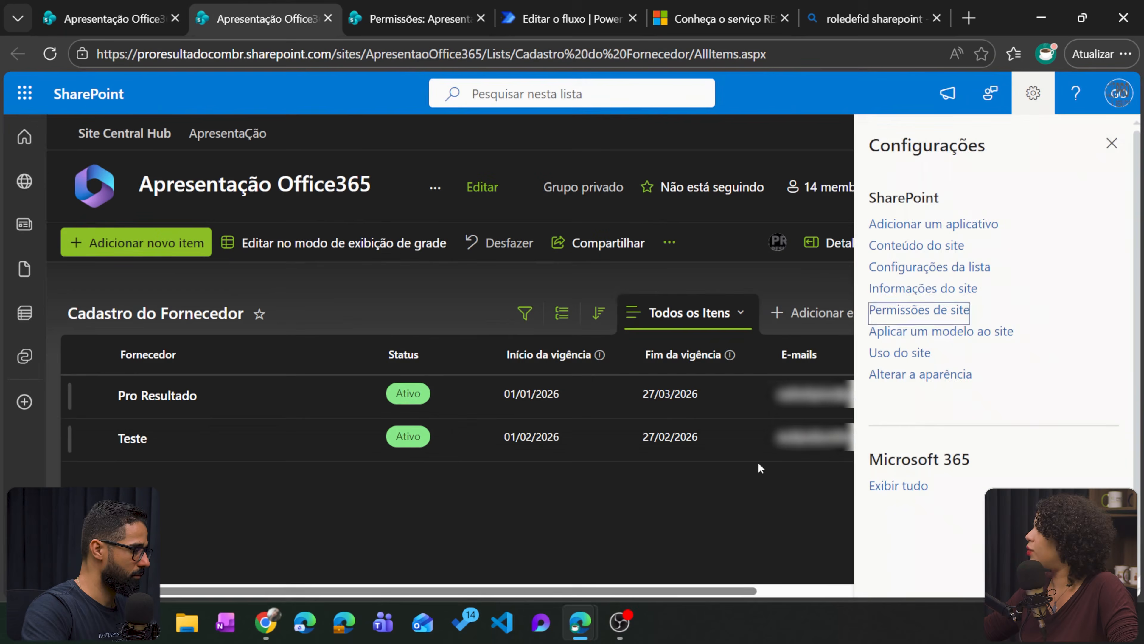
left_click(1111, 143)
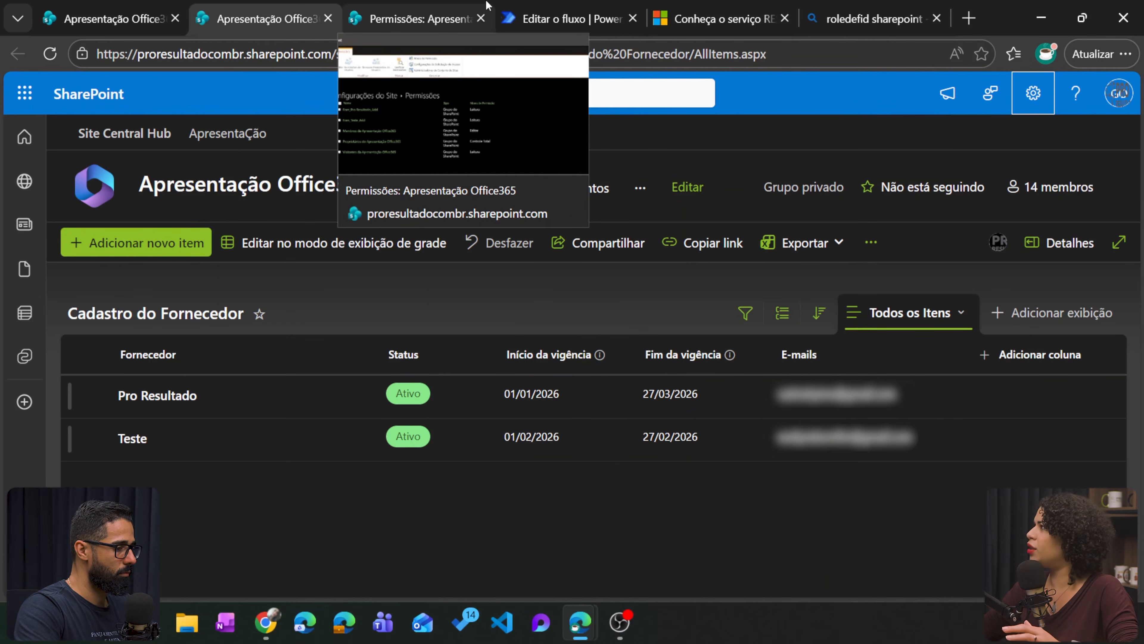
- Return to the Power Automate flow, expand the "Aplicar a cada" loop, and open its "AddUser" HTTP request
left_click(531, 6)
left_click_drag(1094, 484, 1049, 431)
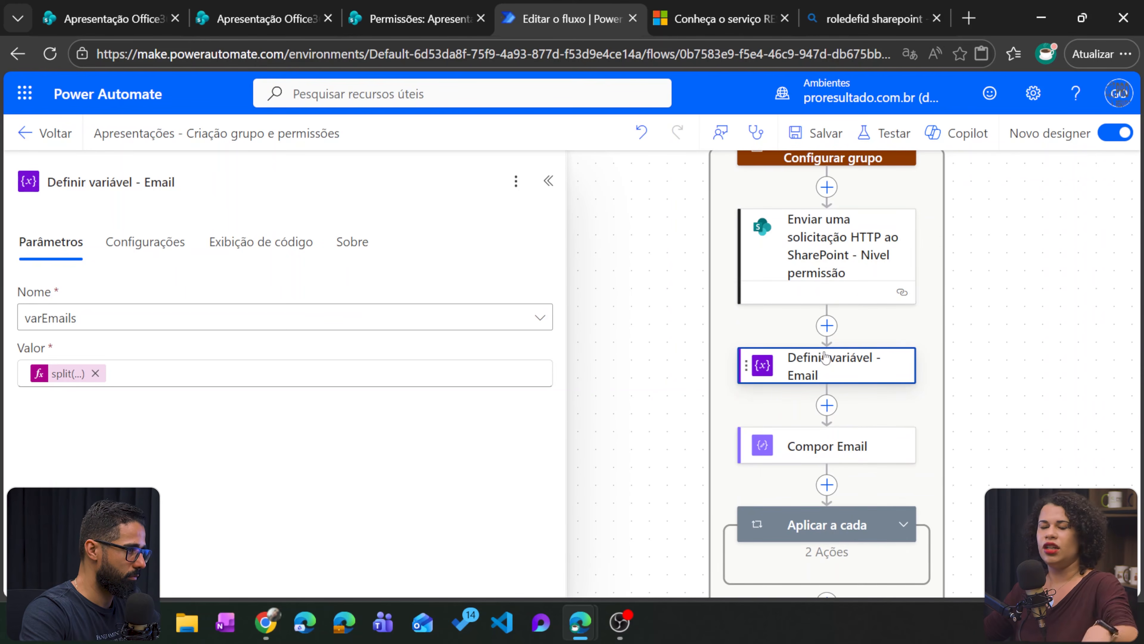
scroll(824, 360, "down", 1)
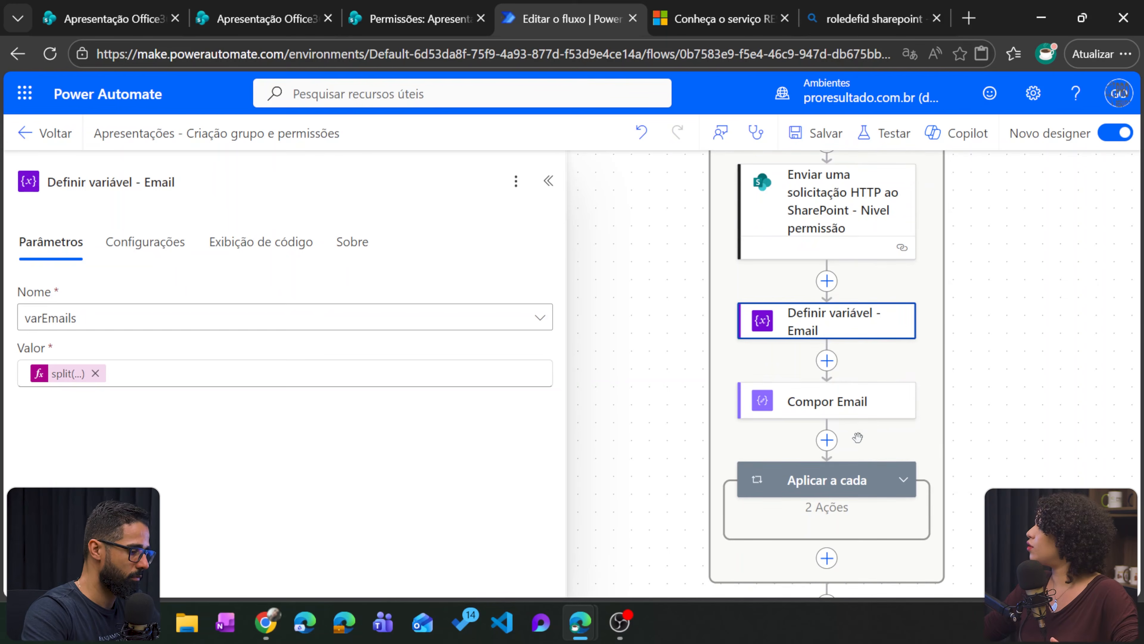
left_click(905, 479)
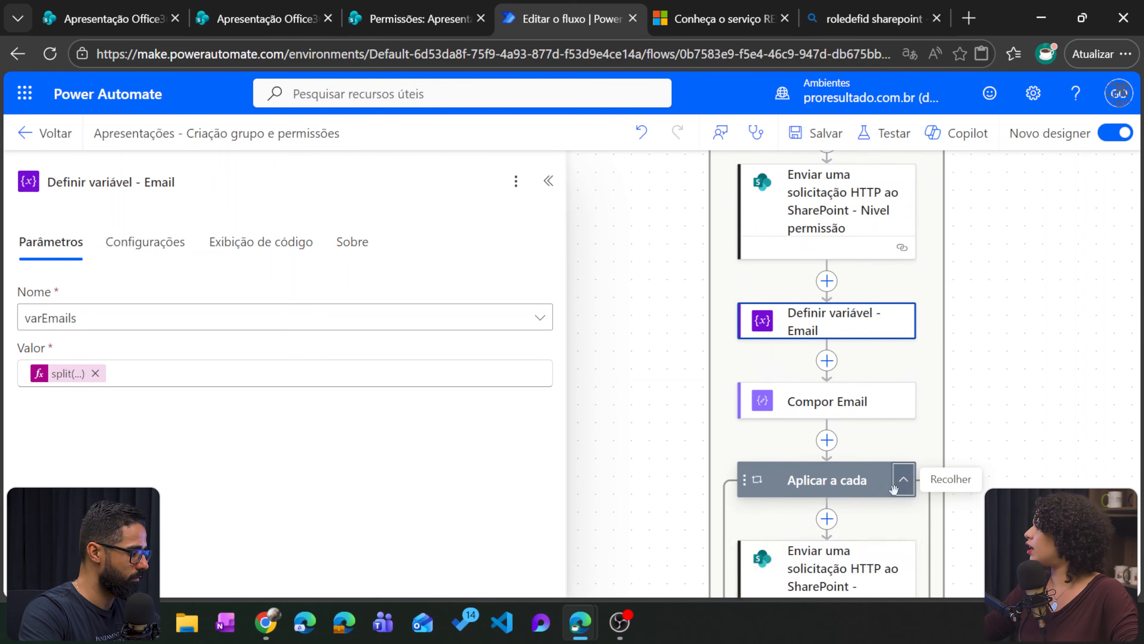
scroll(899, 484, "down", 3)
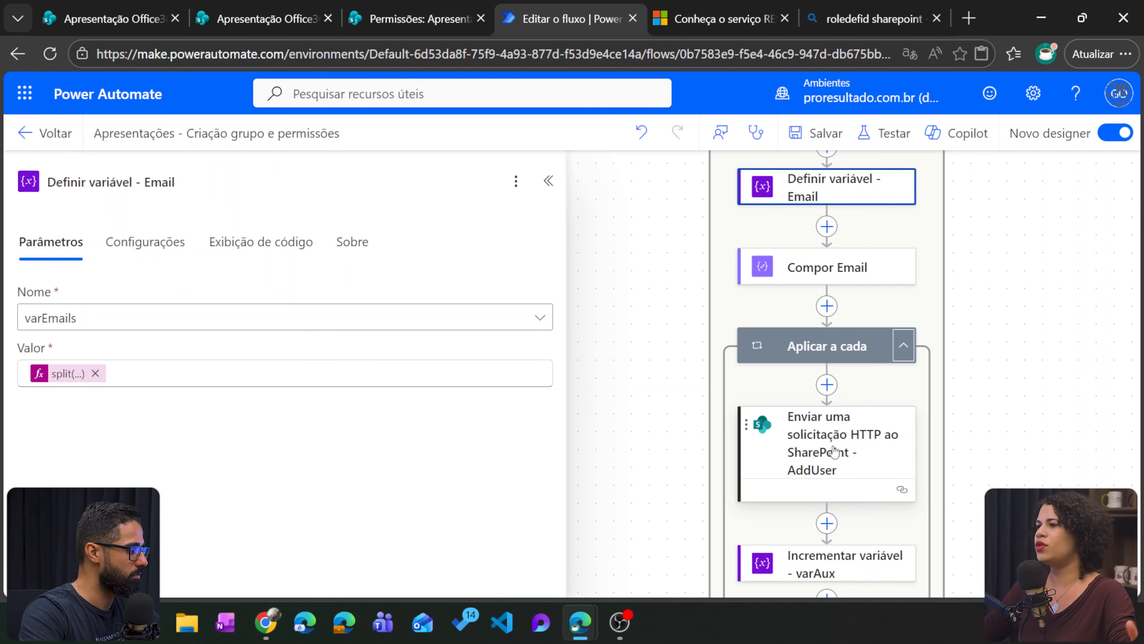
scroll(835, 451, "down", 2)
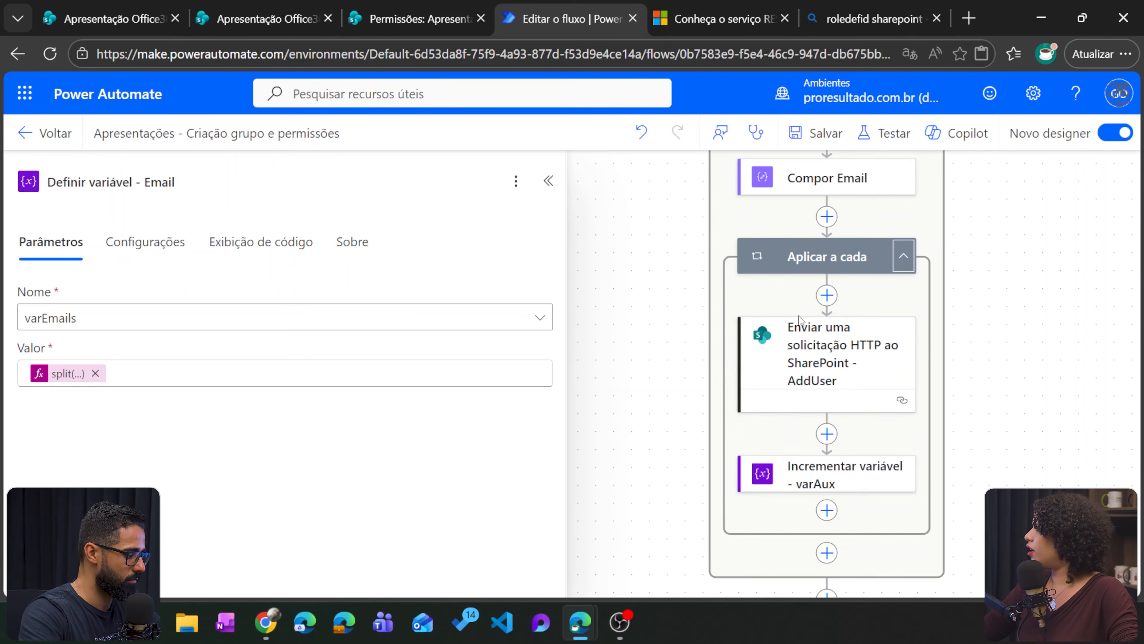
left_click(818, 348)
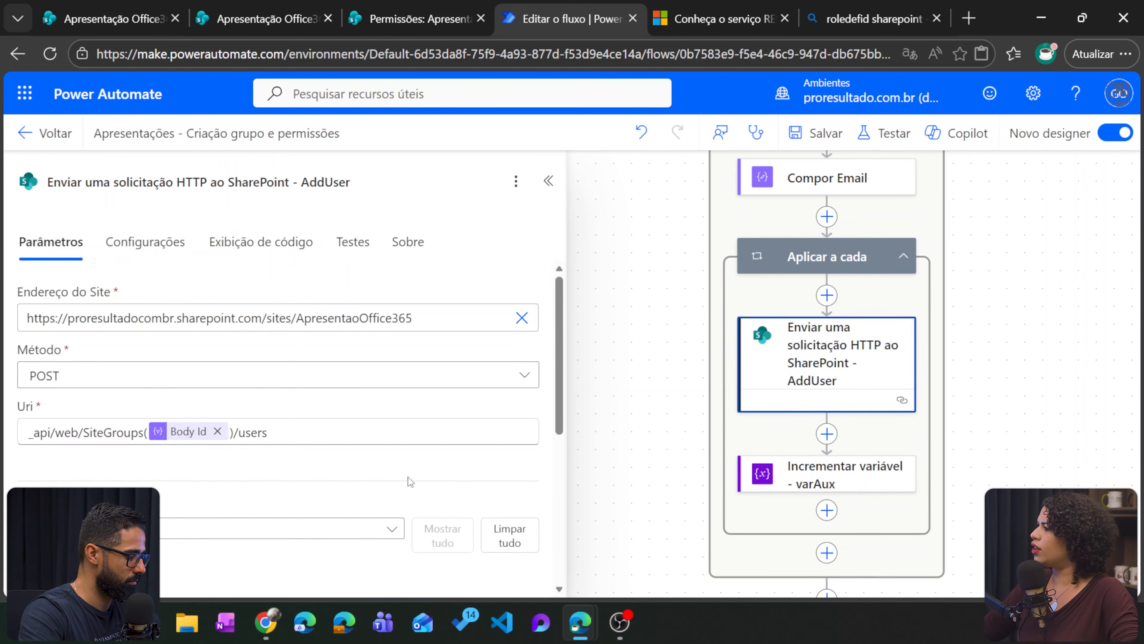
- Collapse the "Aplicar a cada" loop and expand "Escopo - Deletar permissões" to show its actions
scroll(753, 437, "down", 1)
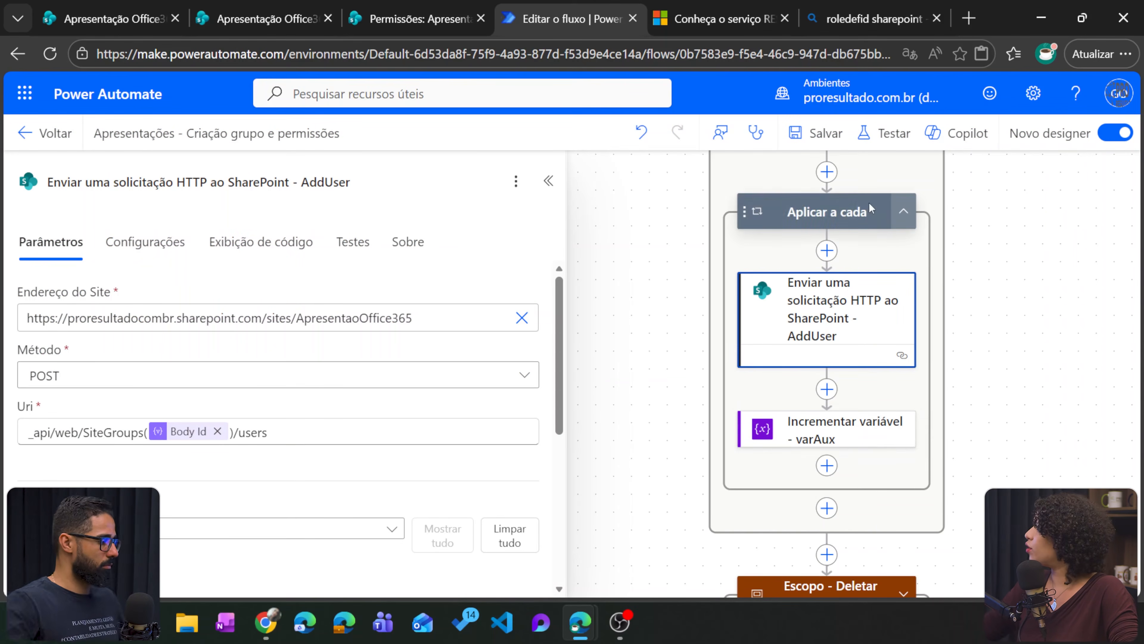
left_click(903, 211)
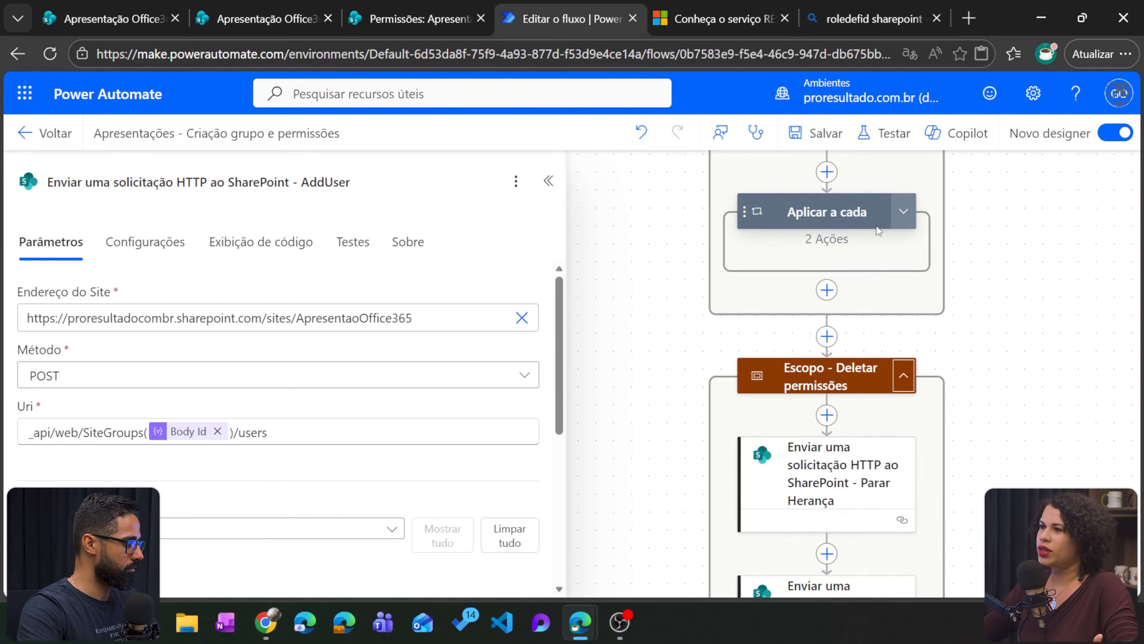
scroll(873, 371, "down", 1)
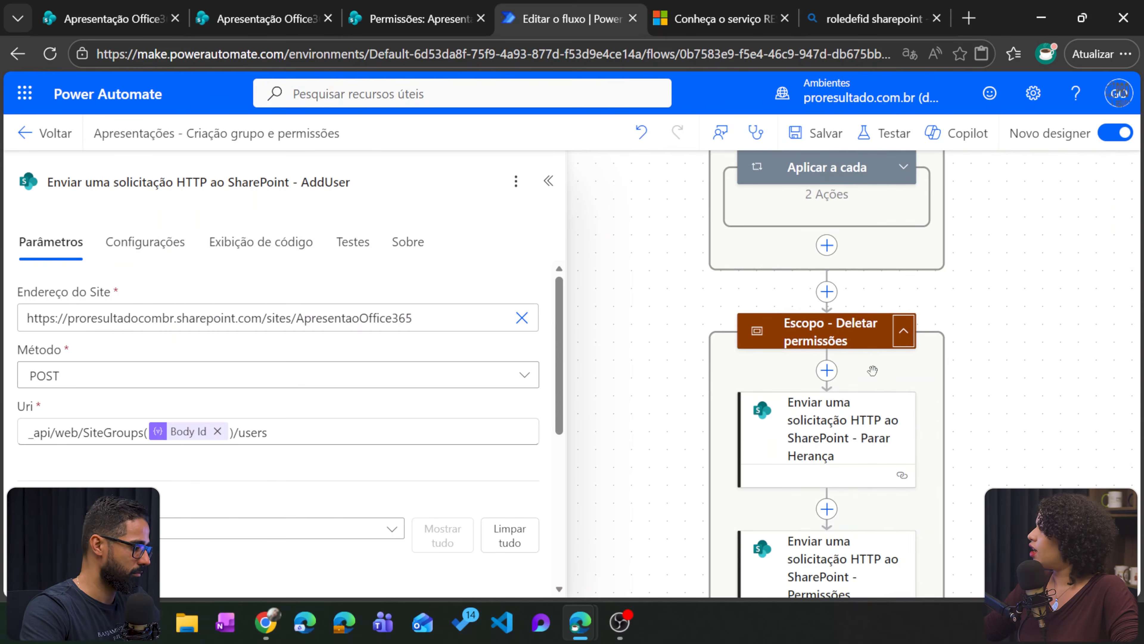
- Check the supplier folders in the SharePoint Fornecedor library, and expand "Escopo - Adicionar grupo" in the Power Automate flow
left_click(108, 19)
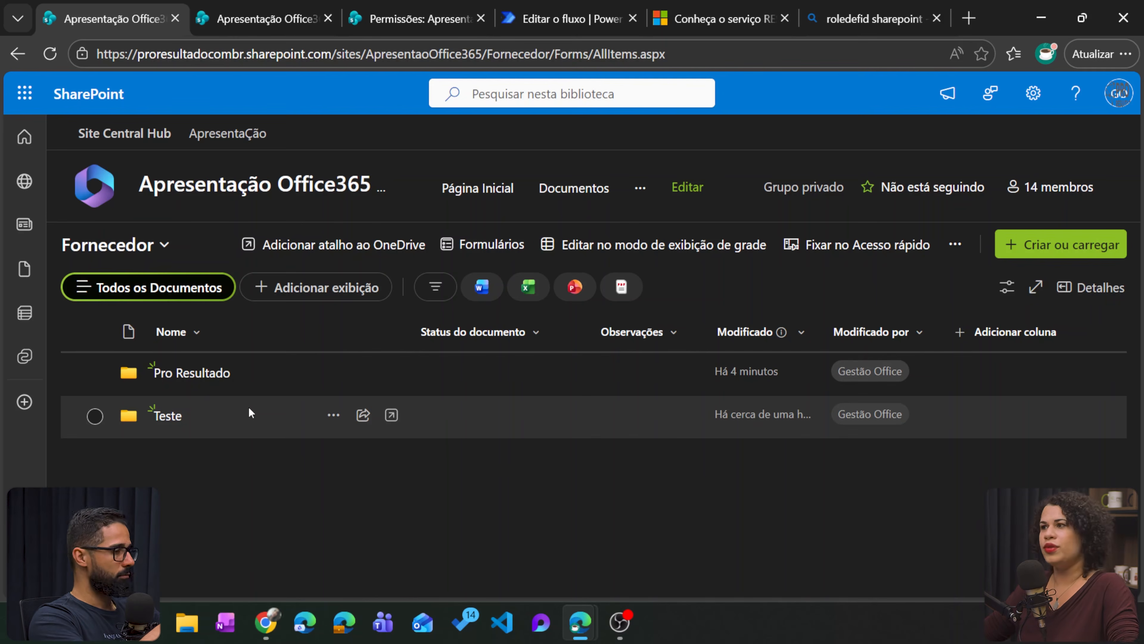
left_click(568, 19)
scroll(843, 404, "down", 1)
scroll(843, 404, "down", 6)
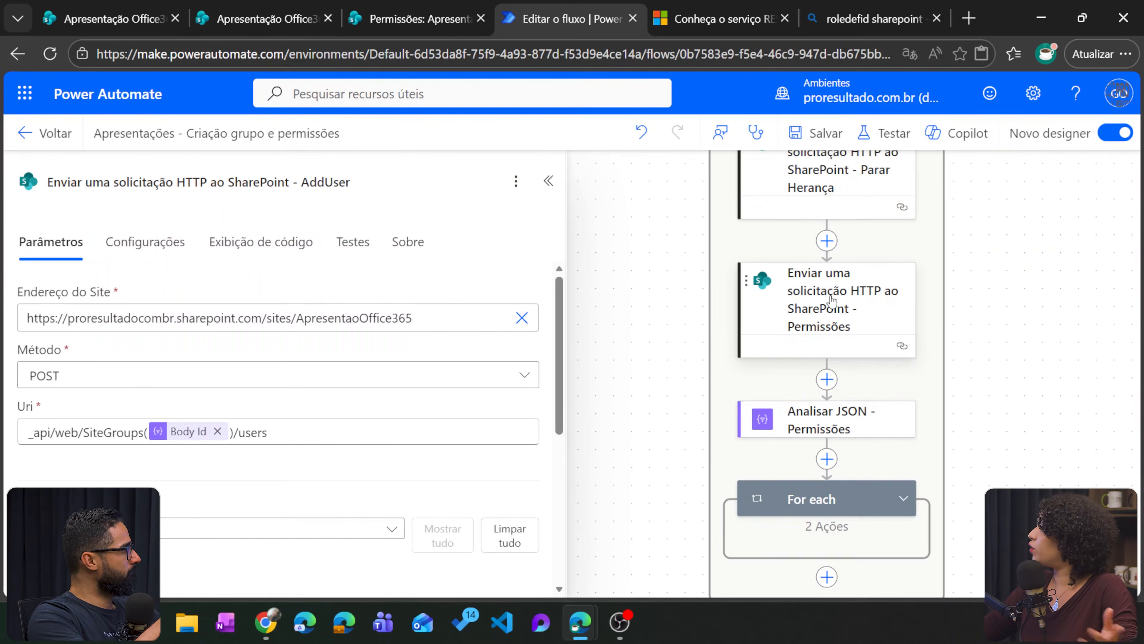
scroll(833, 304, "down", 1)
scroll(835, 311, "down", 2)
left_click(904, 439)
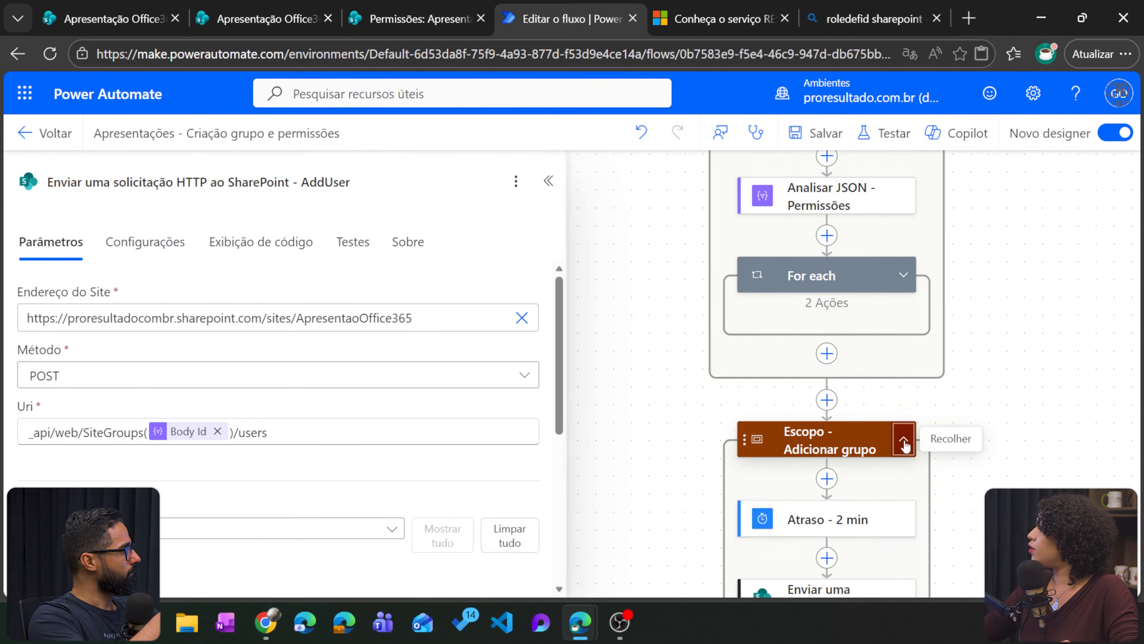
scroll(906, 448, "down", 4)
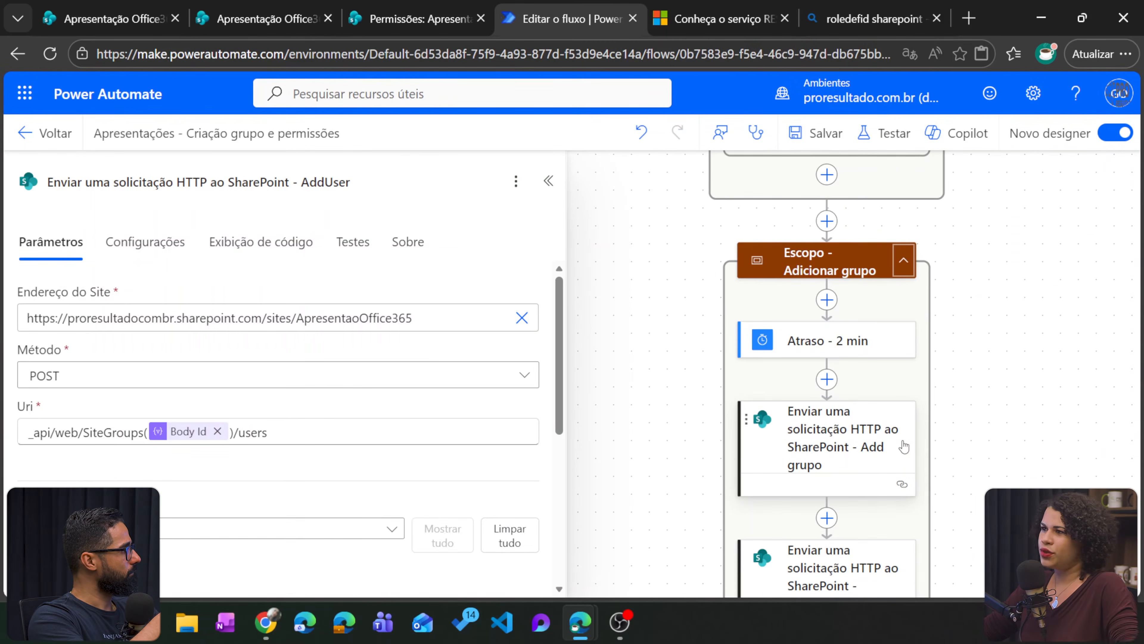
scroll(904, 446, "down", 2)
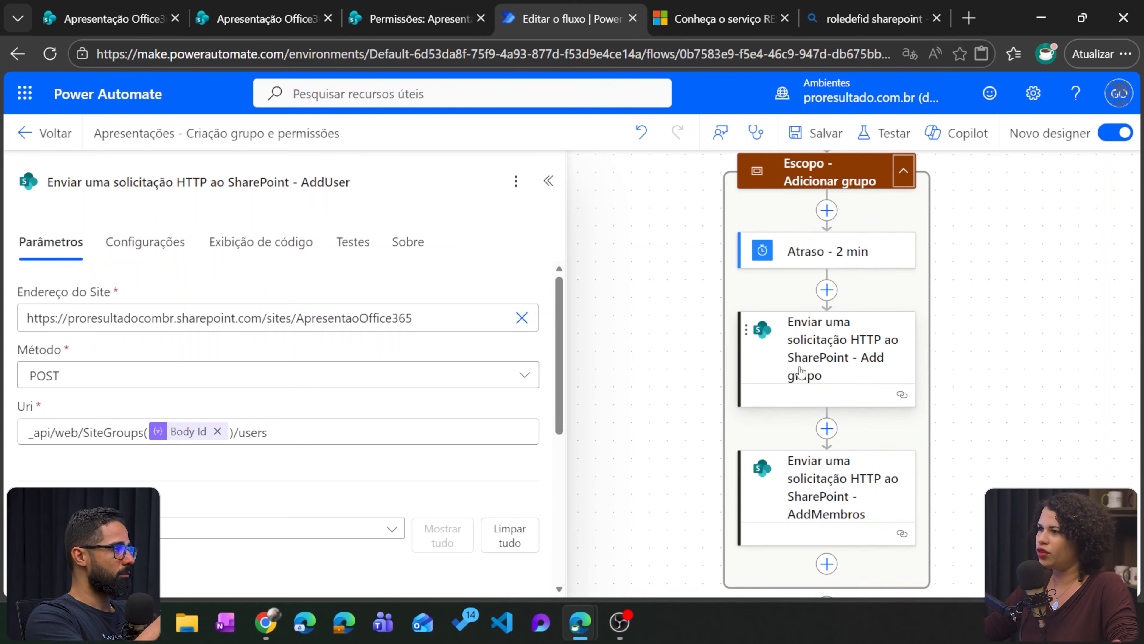
- Open the "Add grupo" HTTP request and highlight the addroleassignment call and roledefid value in its Uri
scroll(801, 374, "down", 1)
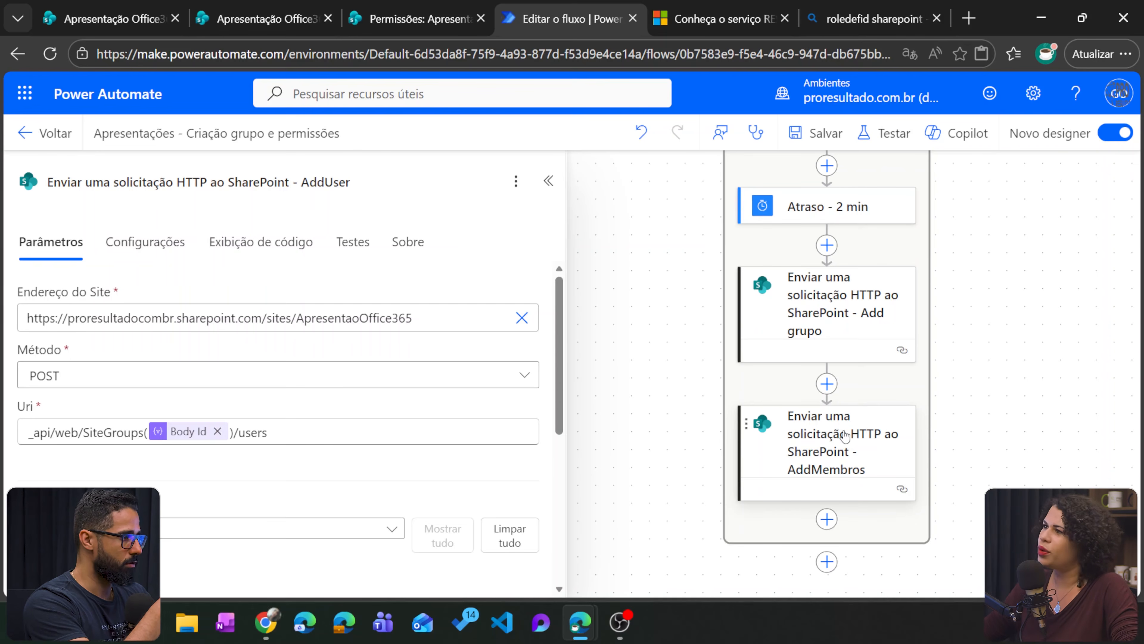
left_click(835, 326)
scroll(479, 460, "down", 2)
scroll(307, 382, "up", 2)
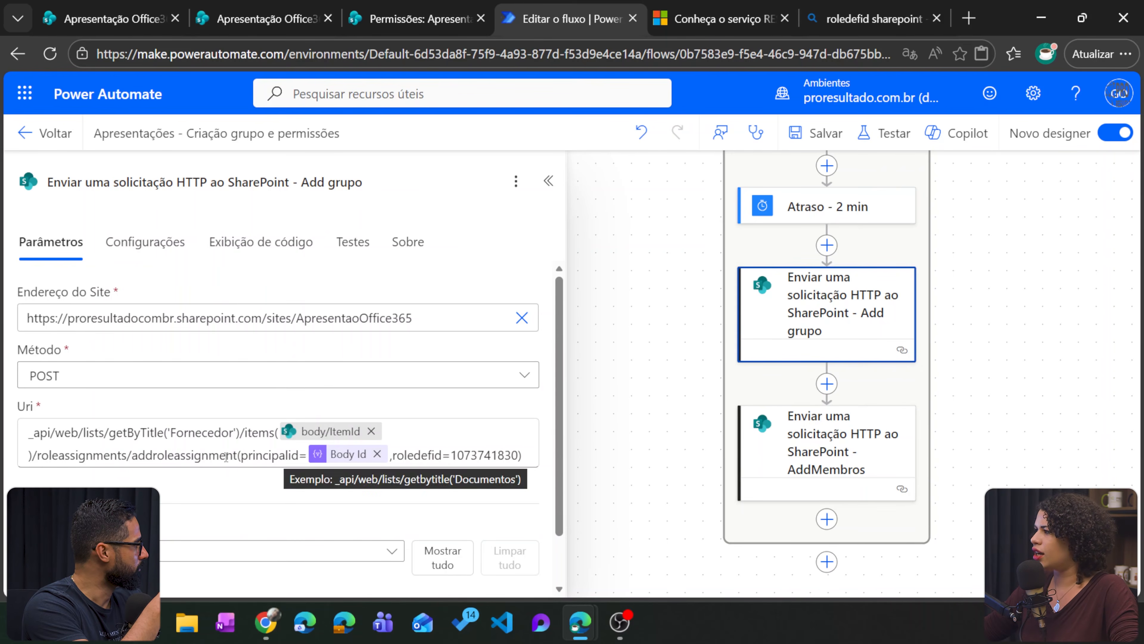
left_click_drag(242, 456, 145, 455)
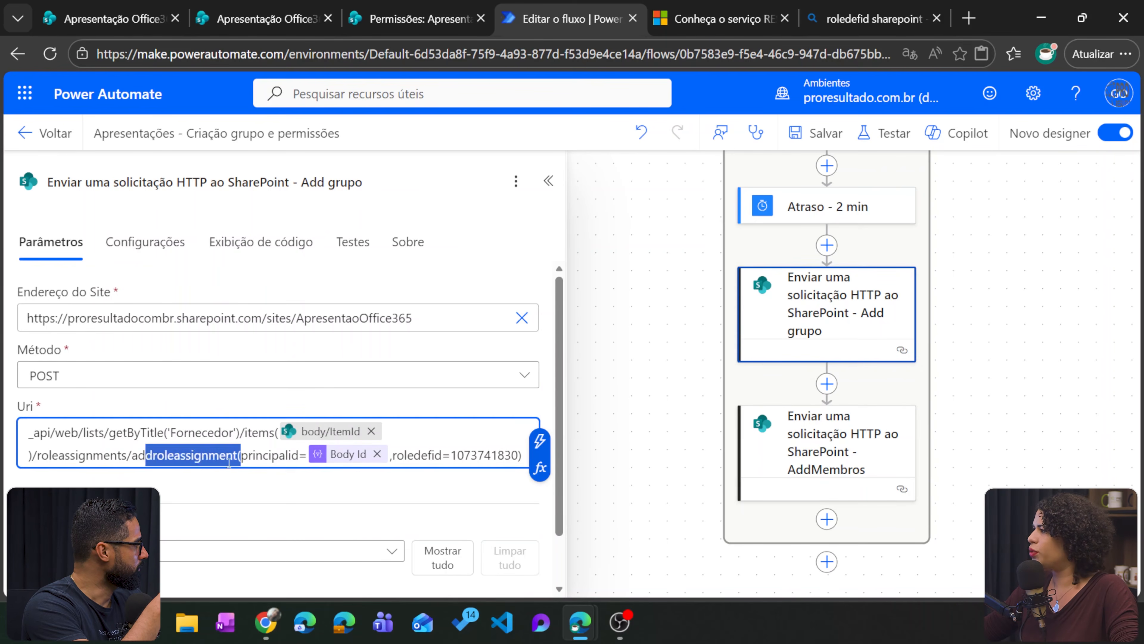
left_click(242, 456)
double_click(486, 455)
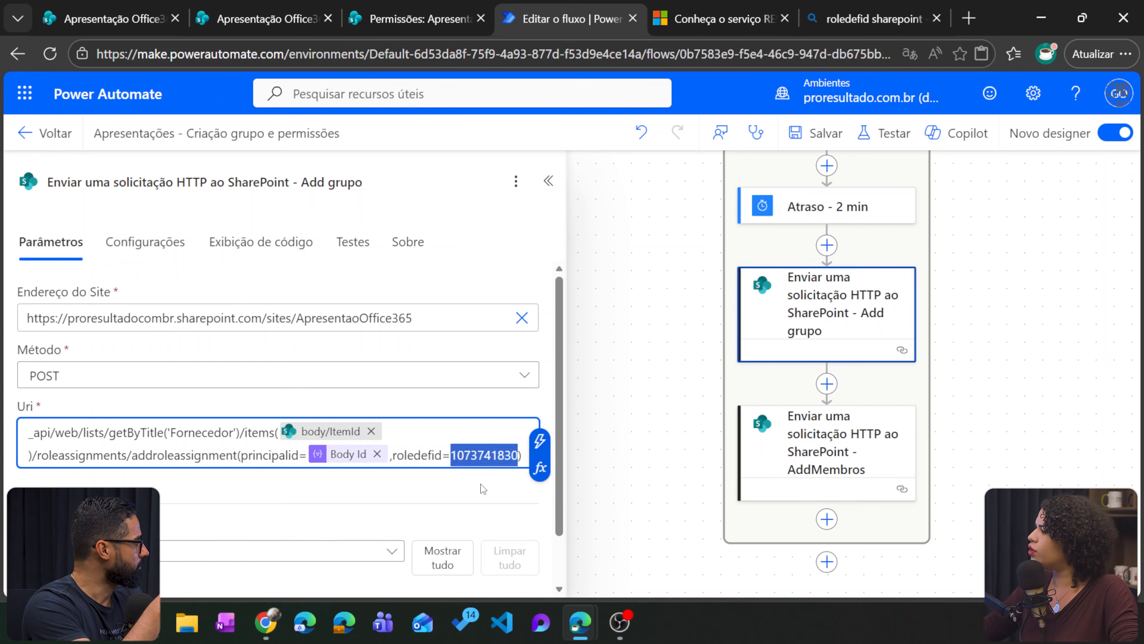
left_click(481, 482)
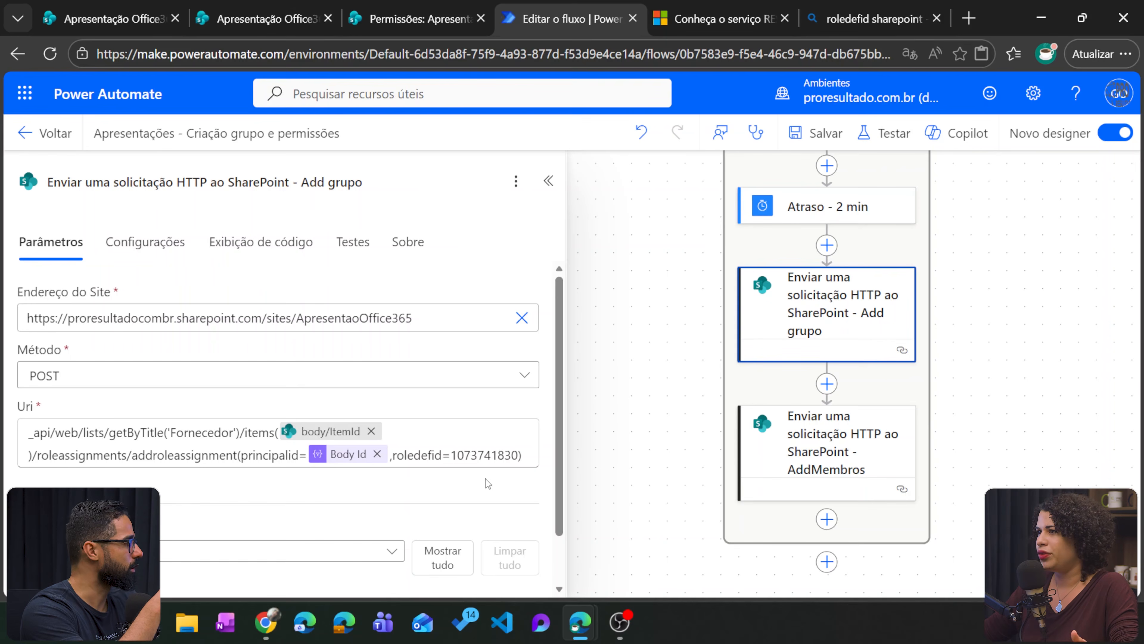
- Switch to the SharePoint Fornecedor library and check which groups have access to the Pro Resultado folder
left_click(230, 6)
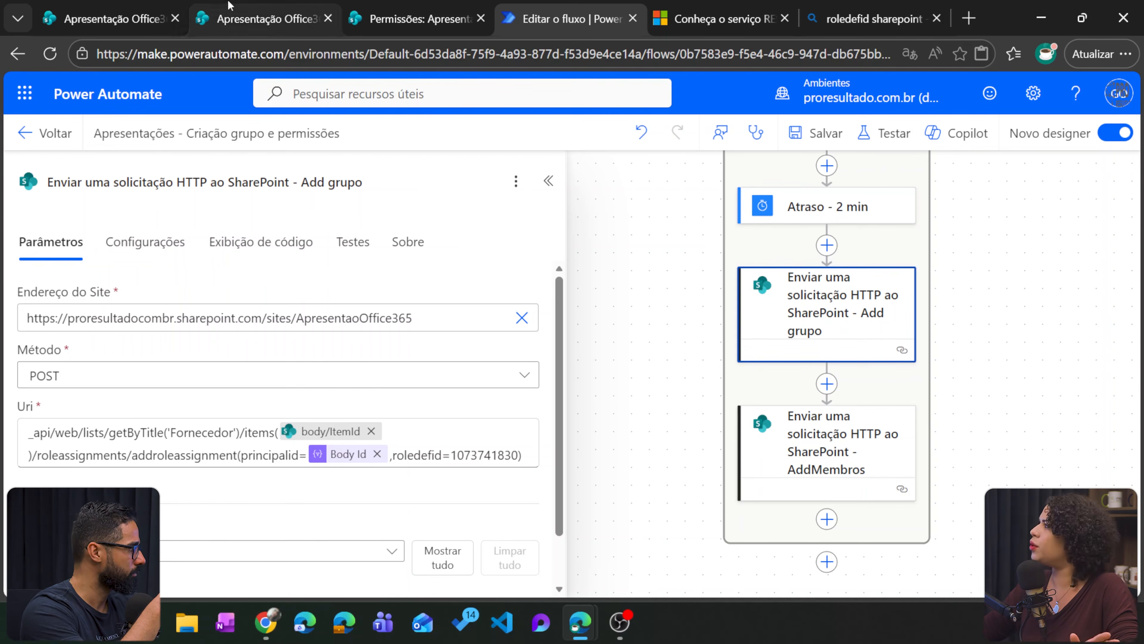
left_click(122, 5)
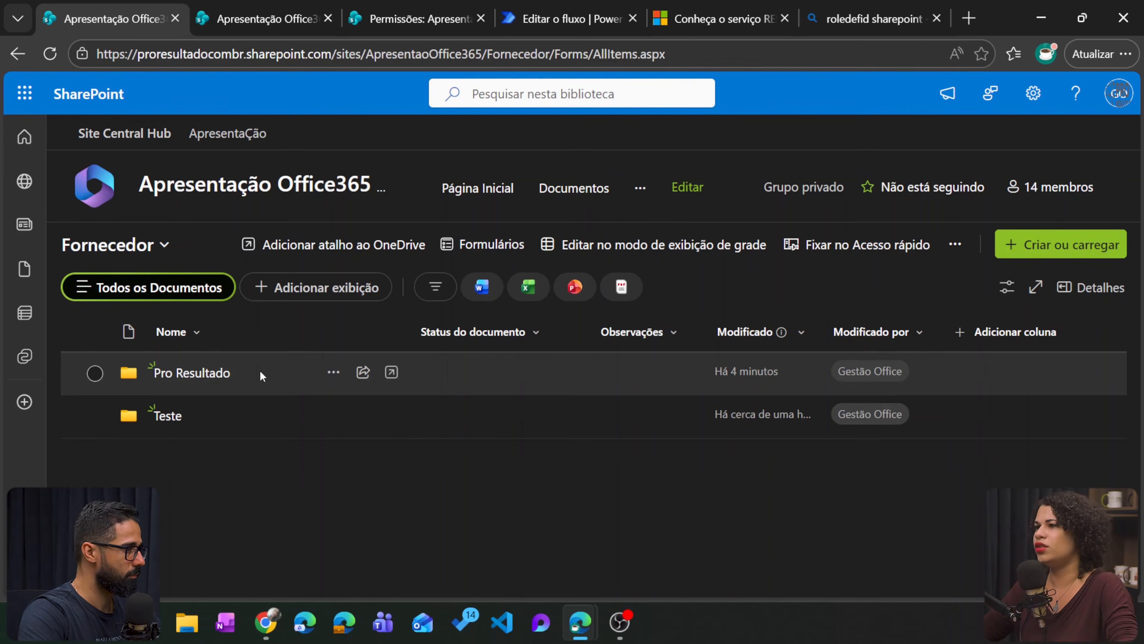
right_click(344, 383)
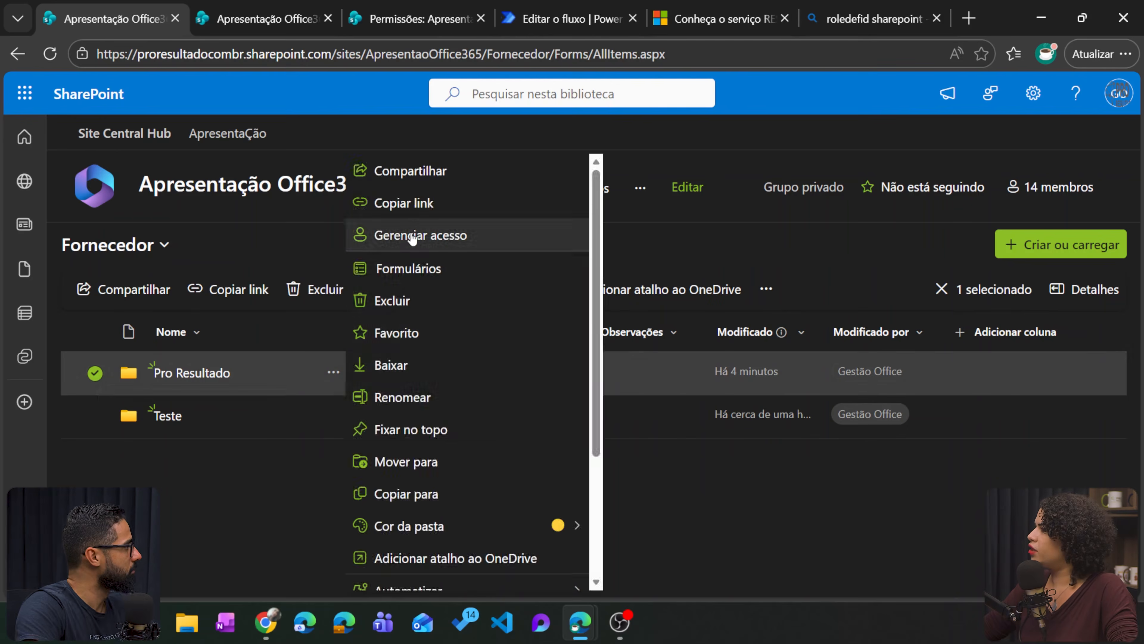
left_click(408, 235)
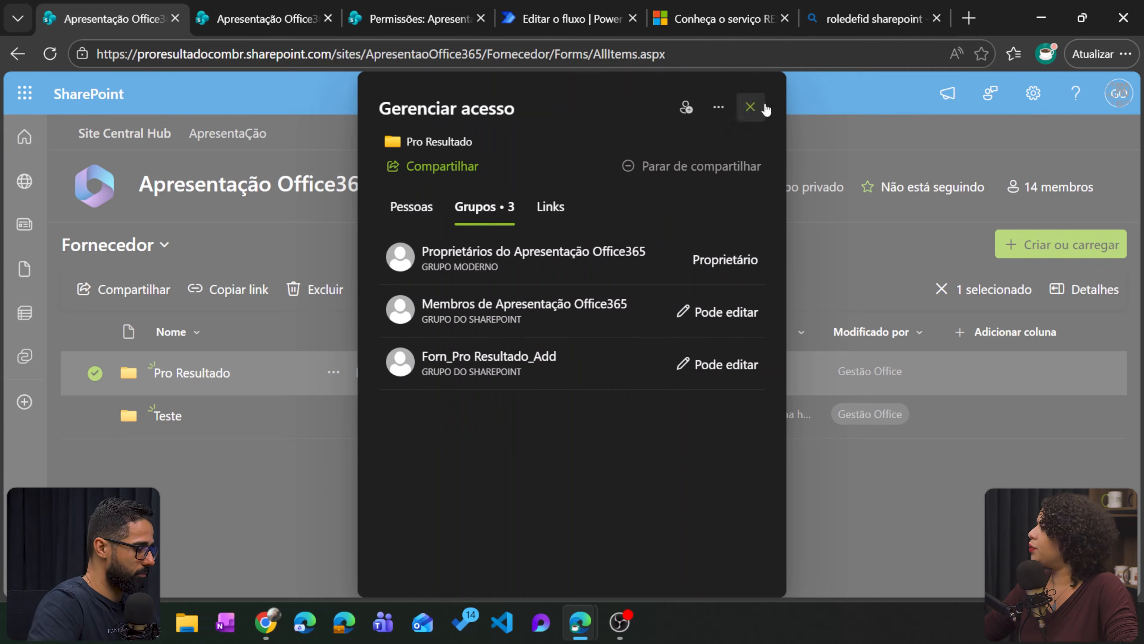
left_click(750, 106)
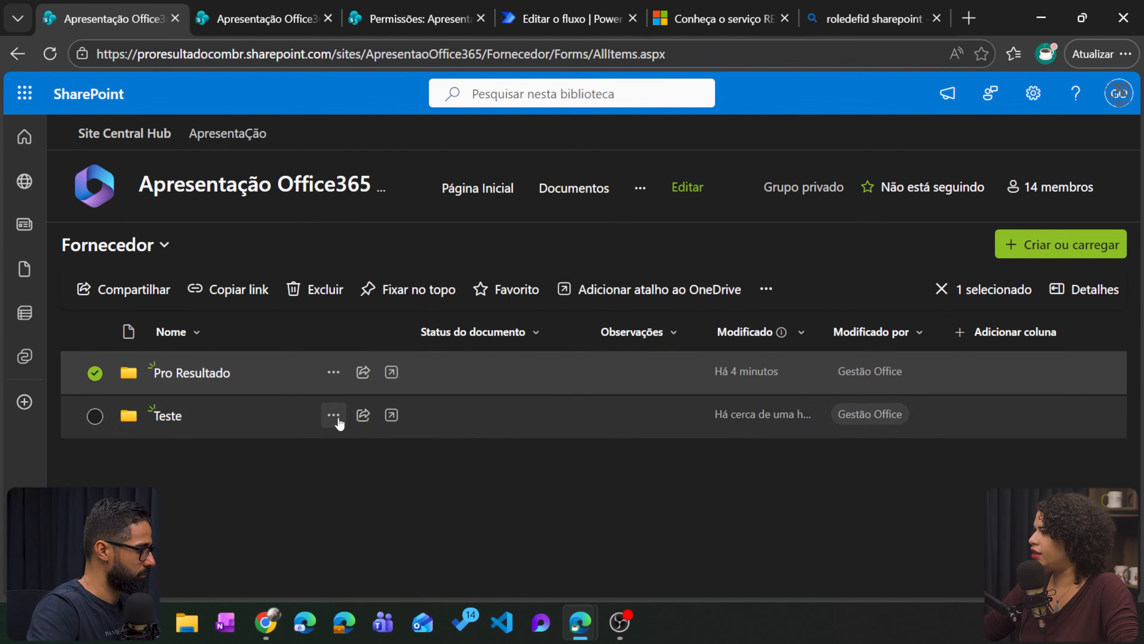
- Open the access management of the Teste folder and view its groups
left_click(333, 415)
left_click(419, 232)
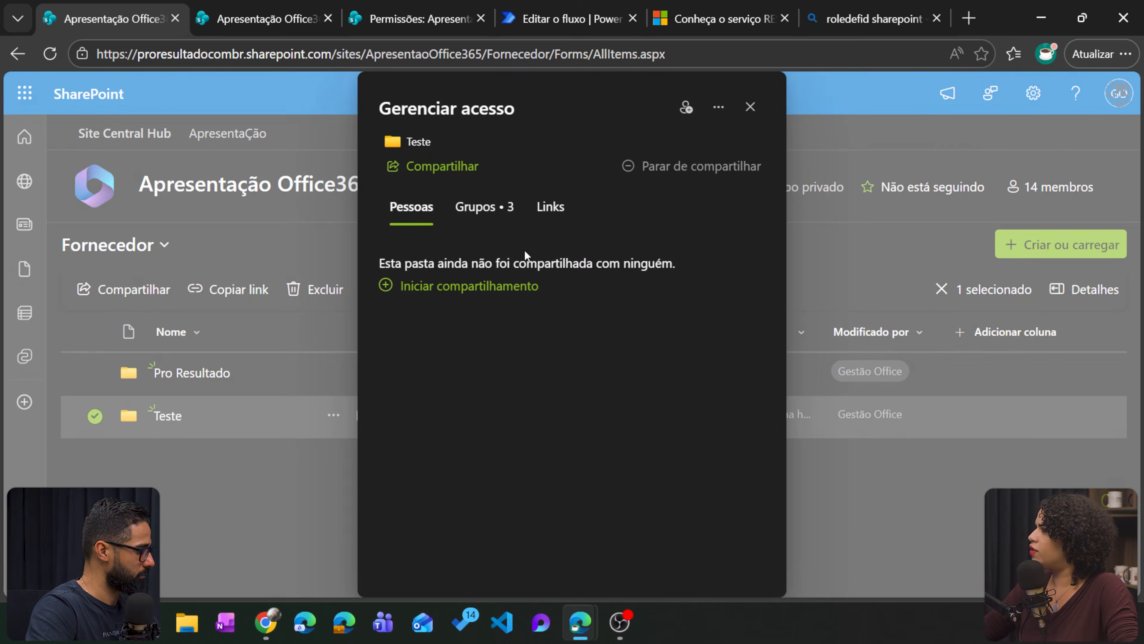
left_click(507, 210)
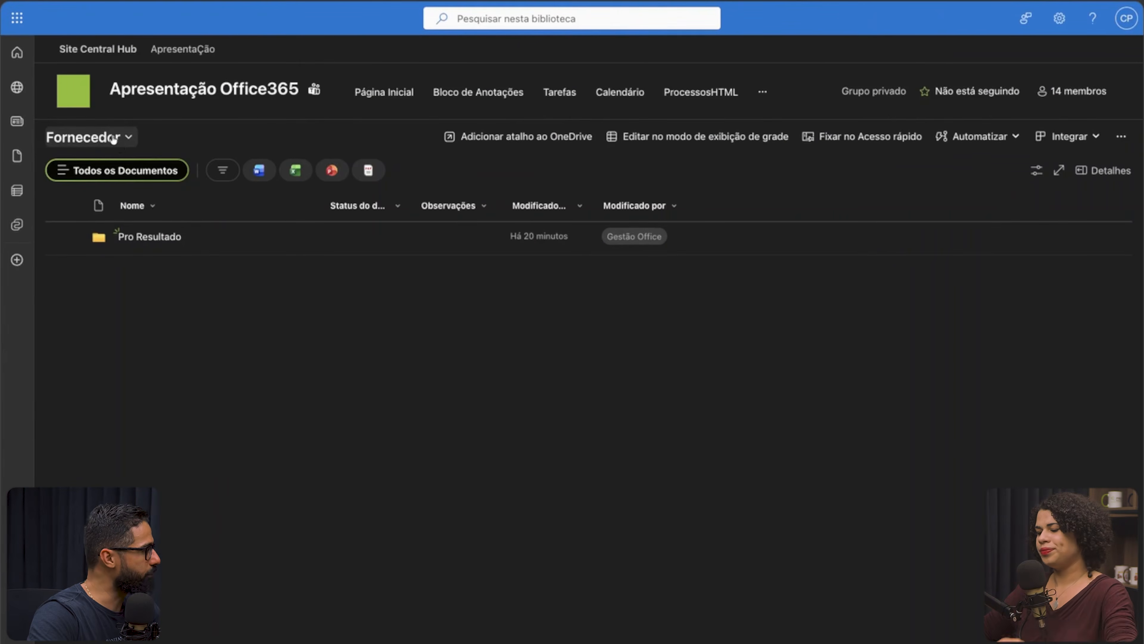
- Open the Pro Resultado folder in the supplier account's view of the Fornecedor library
left_click(150, 238)
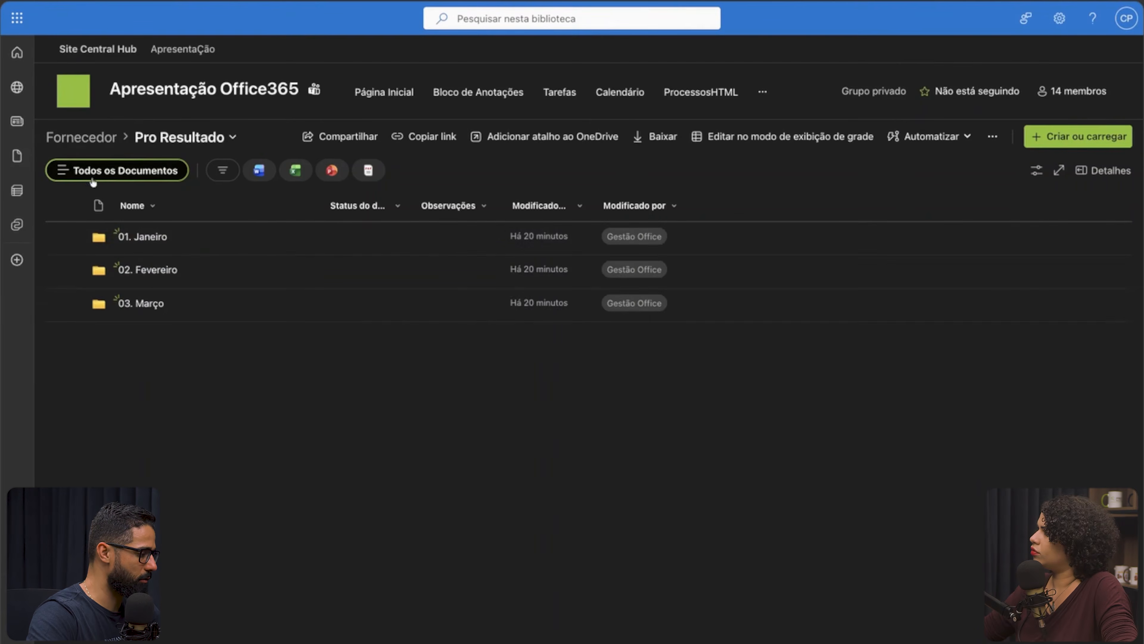
- Return to the Fornecedor library root in the supplier account's view and reopen the Pro Resultado folder
left_click(98, 137)
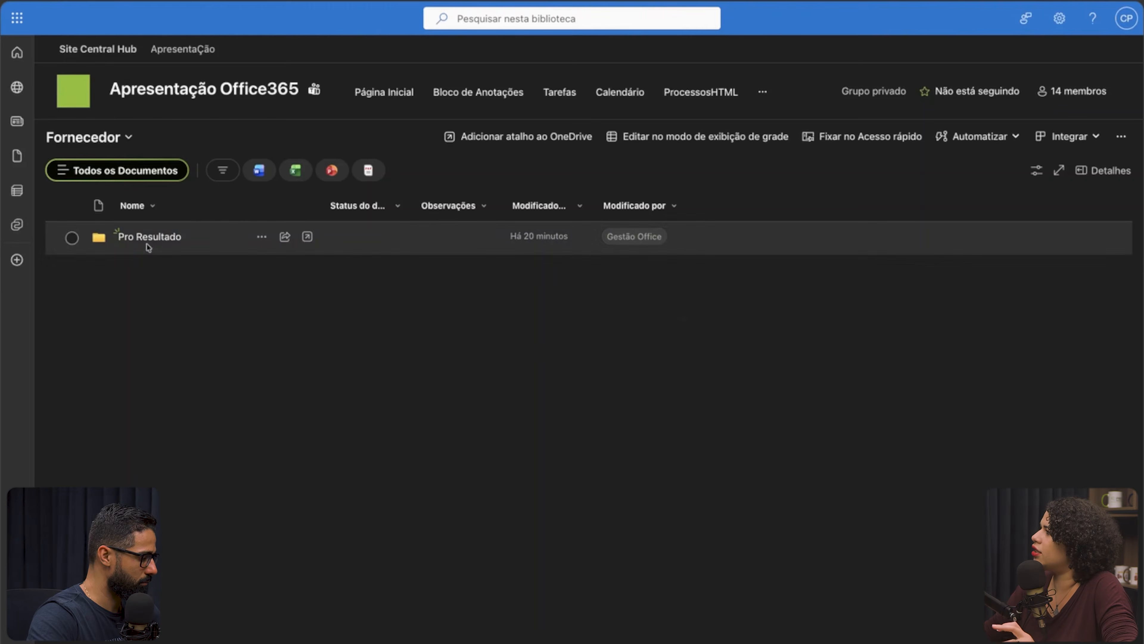
left_click(152, 239)
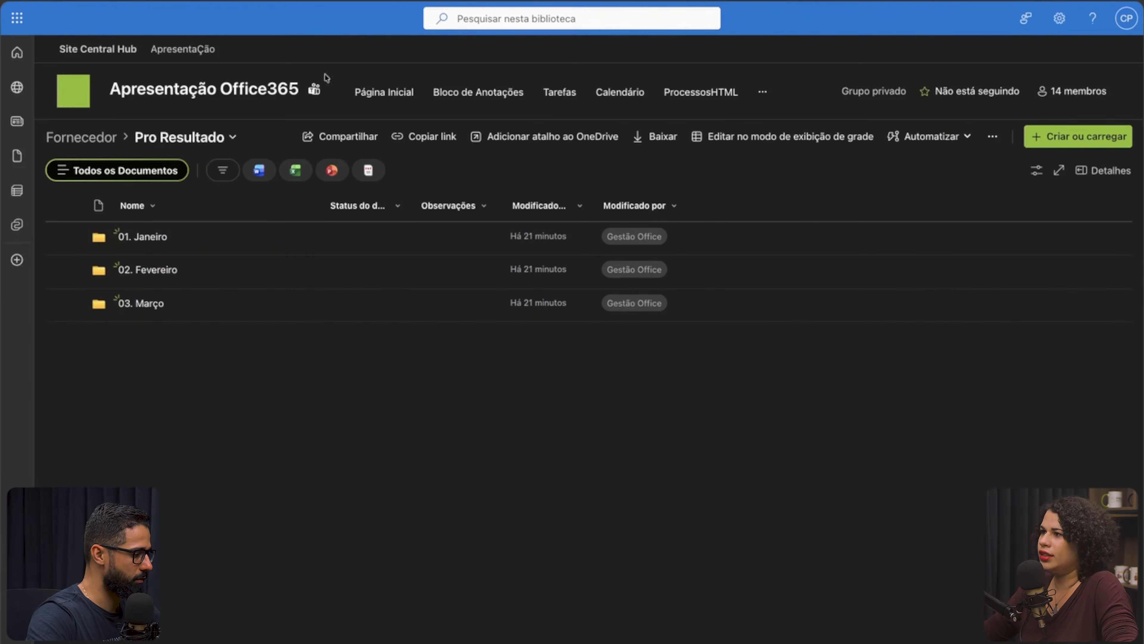
- View the options available for the 02. Fevereiro folder and leave the Pro Resultado folder
left_click(261, 272)
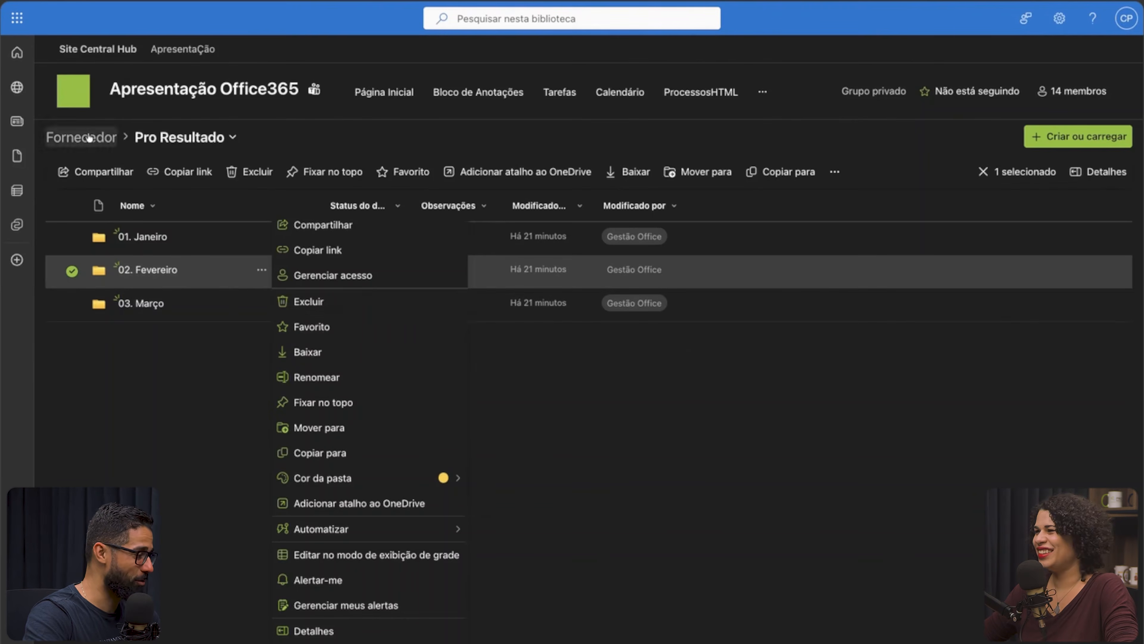
left_click(90, 138)
left_click(73, 86)
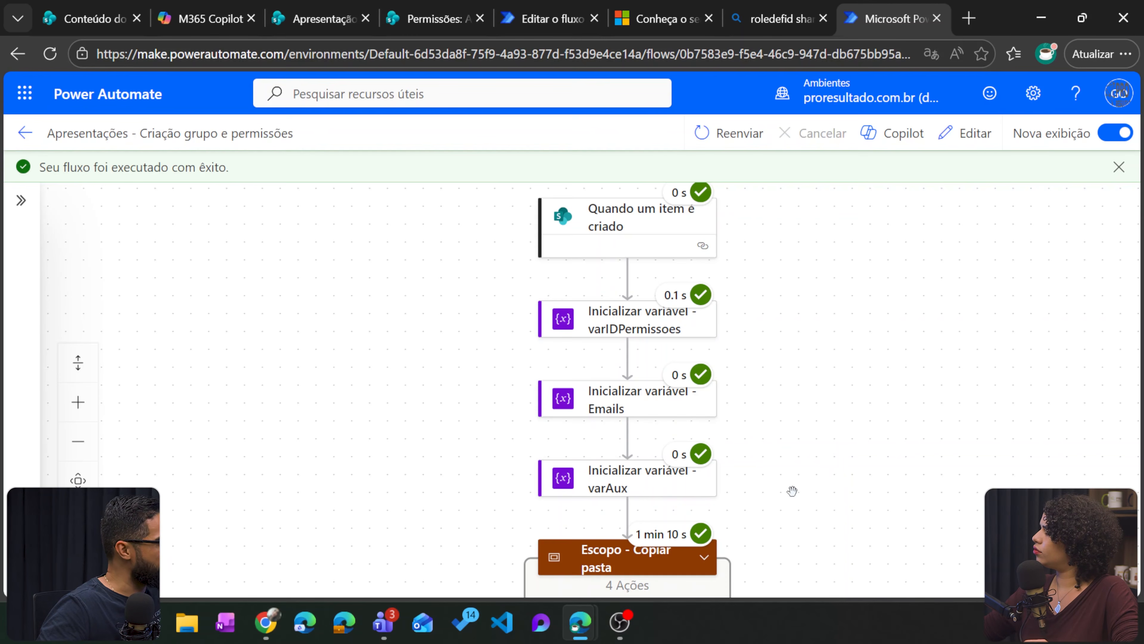
- Switch to the Power Automate flow run and expand the "Escopo - Copiar pasta" scope to view its actions
scroll(792, 490, "down", 1)
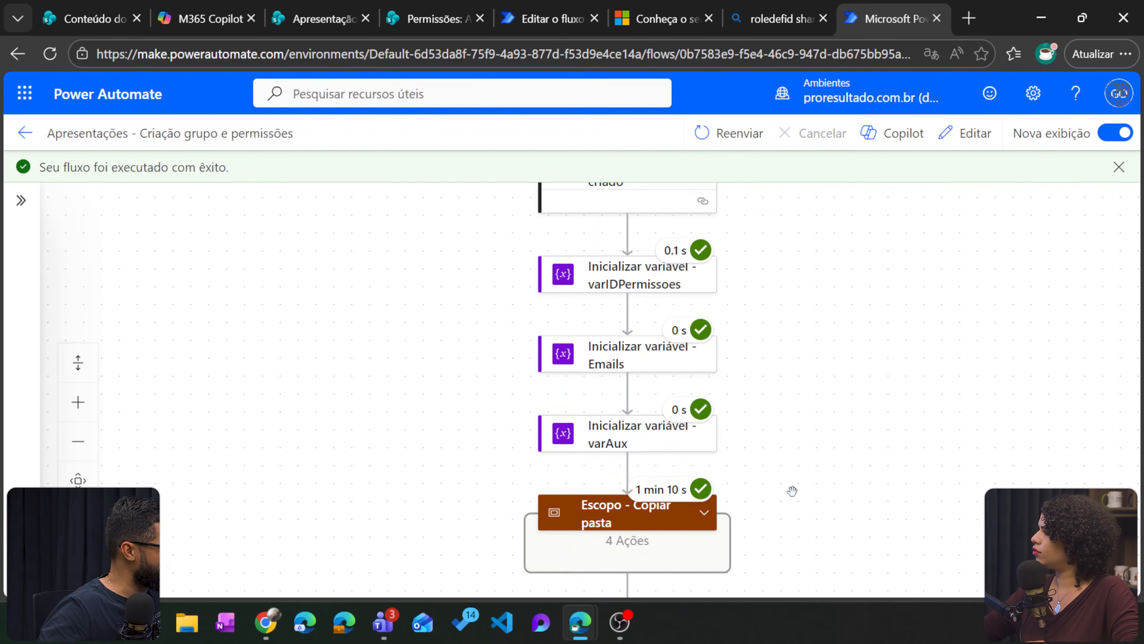
scroll(796, 483, "down", 1)
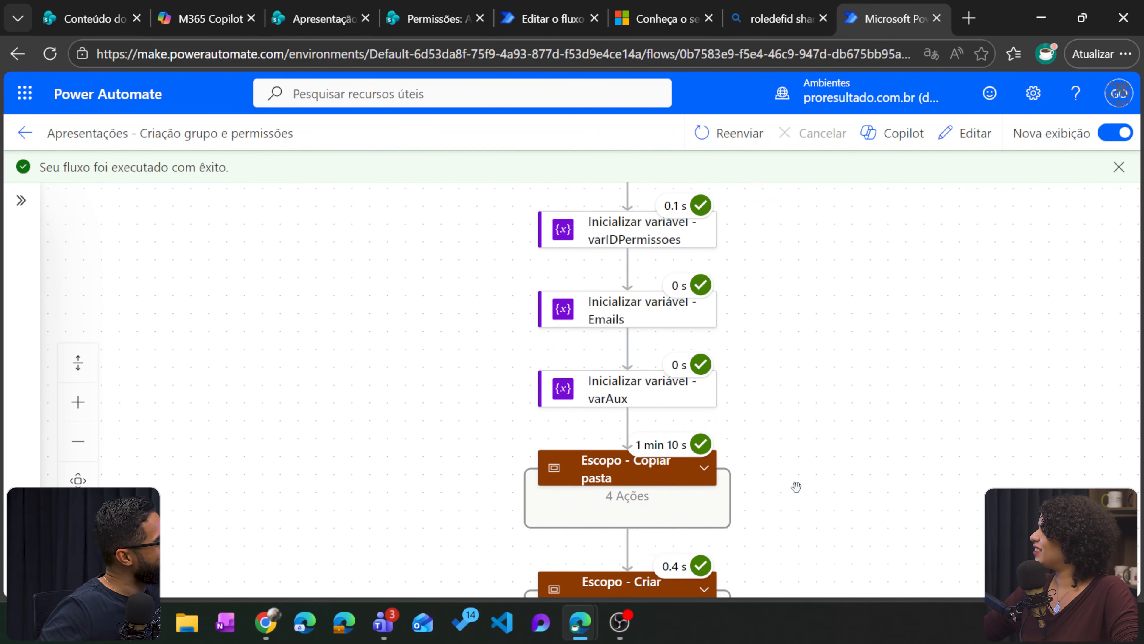
left_click(715, 487)
left_click_drag(842, 527, 845, 280)
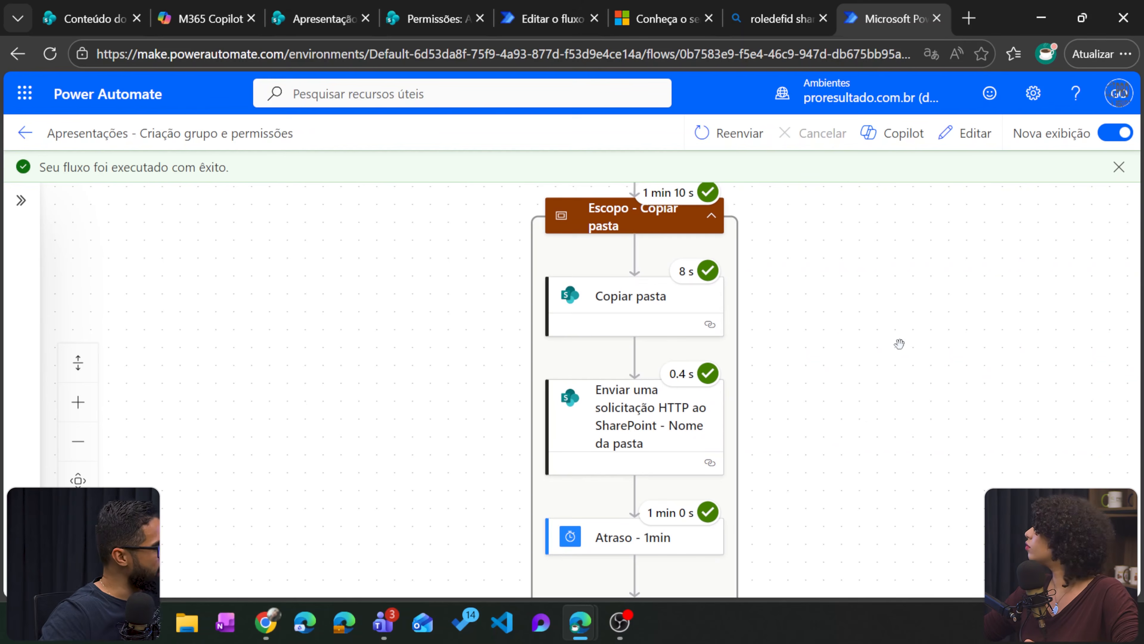
left_click(78, 441)
left_click(78, 441)
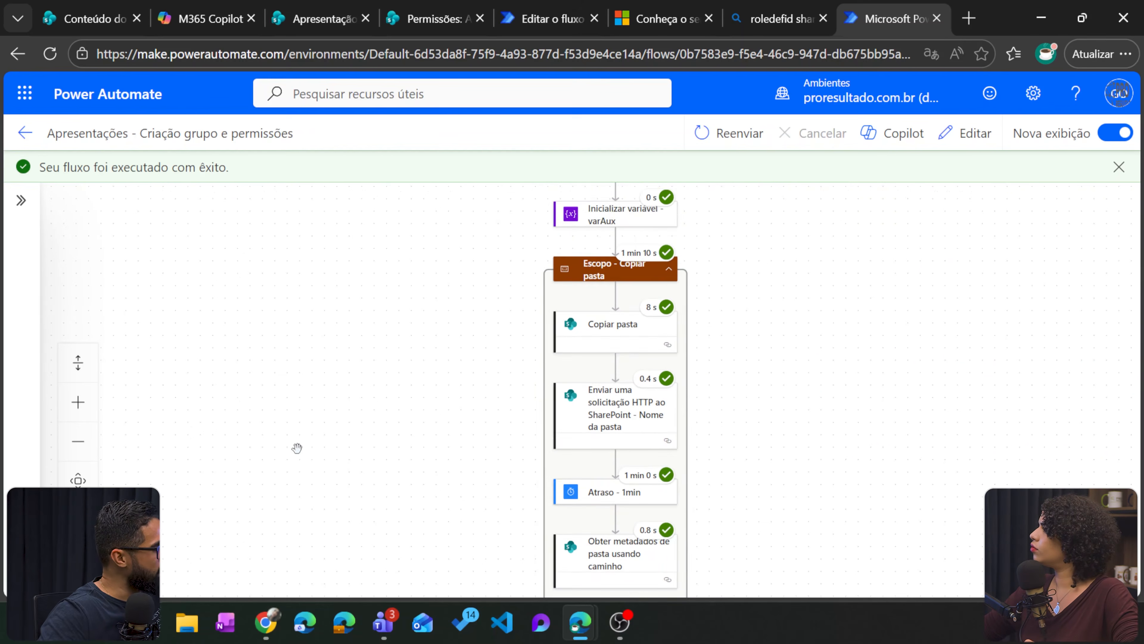
left_click_drag(810, 502, 797, 453)
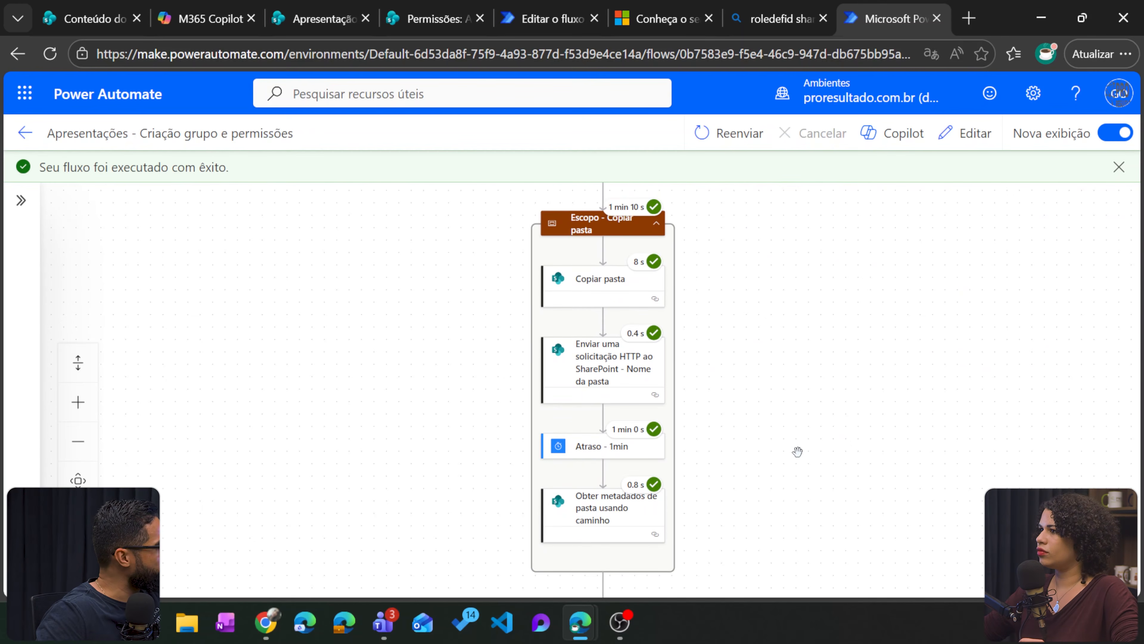
- Inspect the run details of the "Copiar pasta" action and the "Nome da pasta" HTTP request
left_click(601, 284)
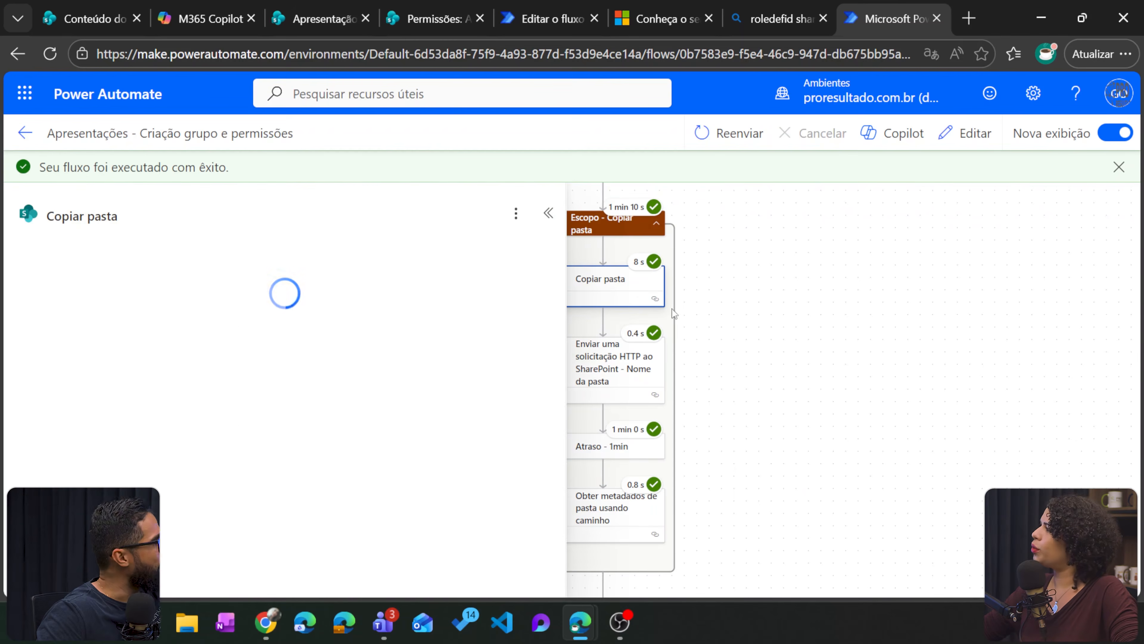
left_click(547, 213)
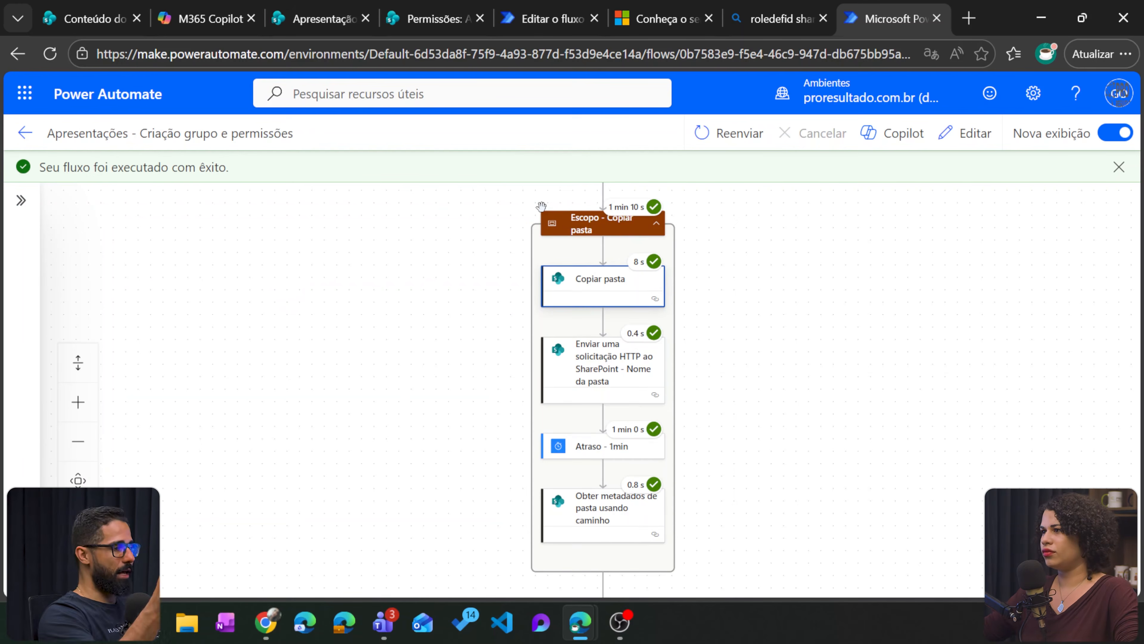
left_click(612, 378)
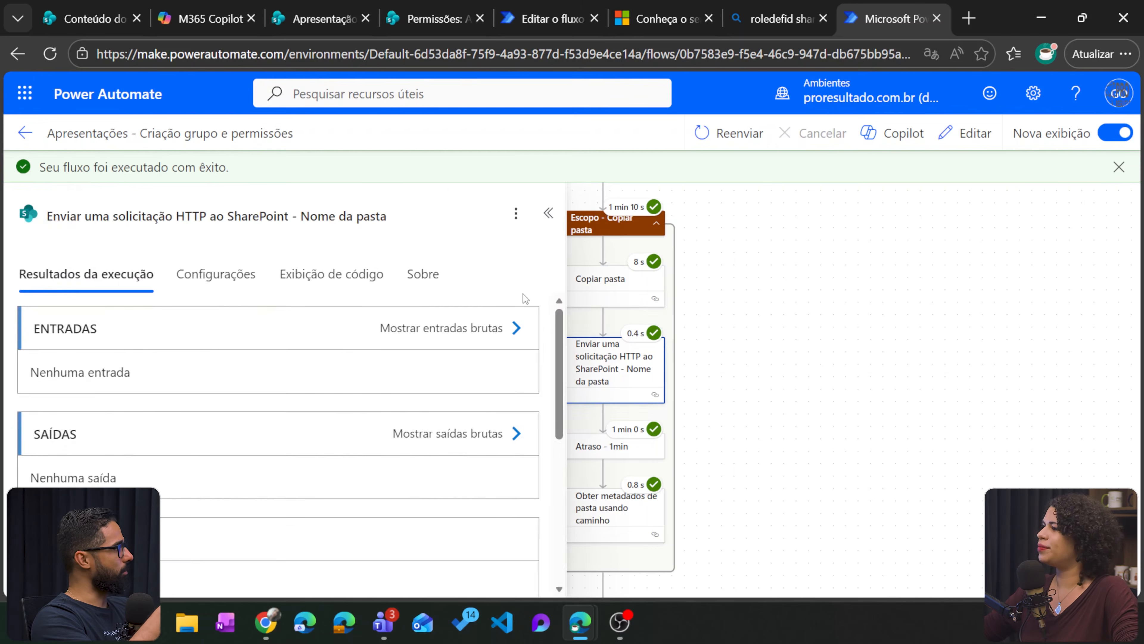
left_click(546, 213)
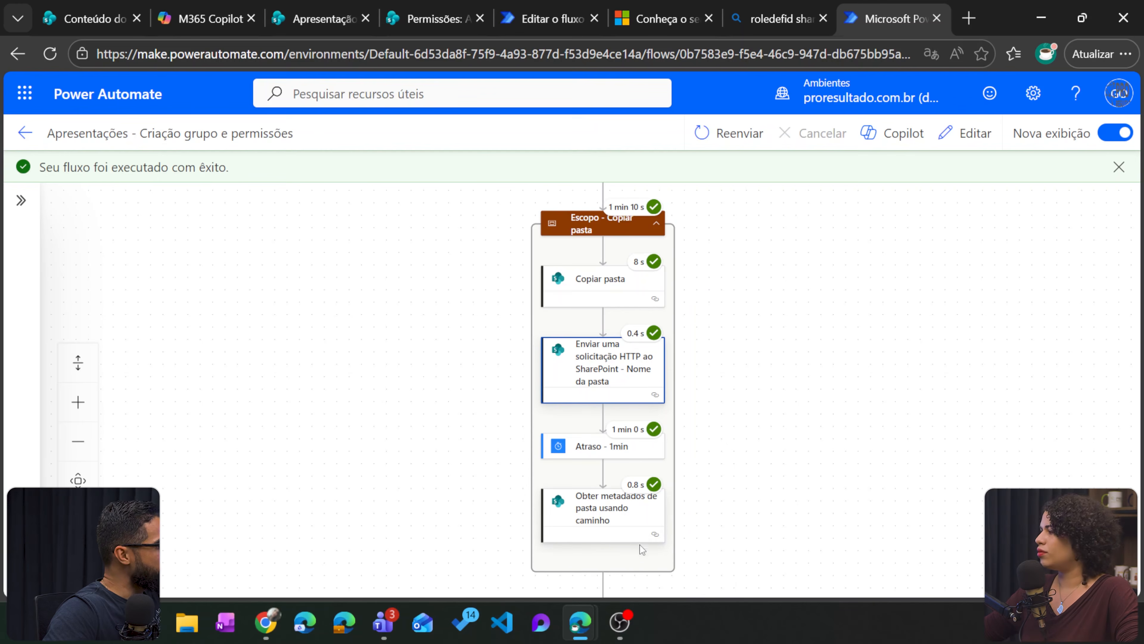
scroll(700, 515, "down", 2)
scroll(700, 515, "up", 2)
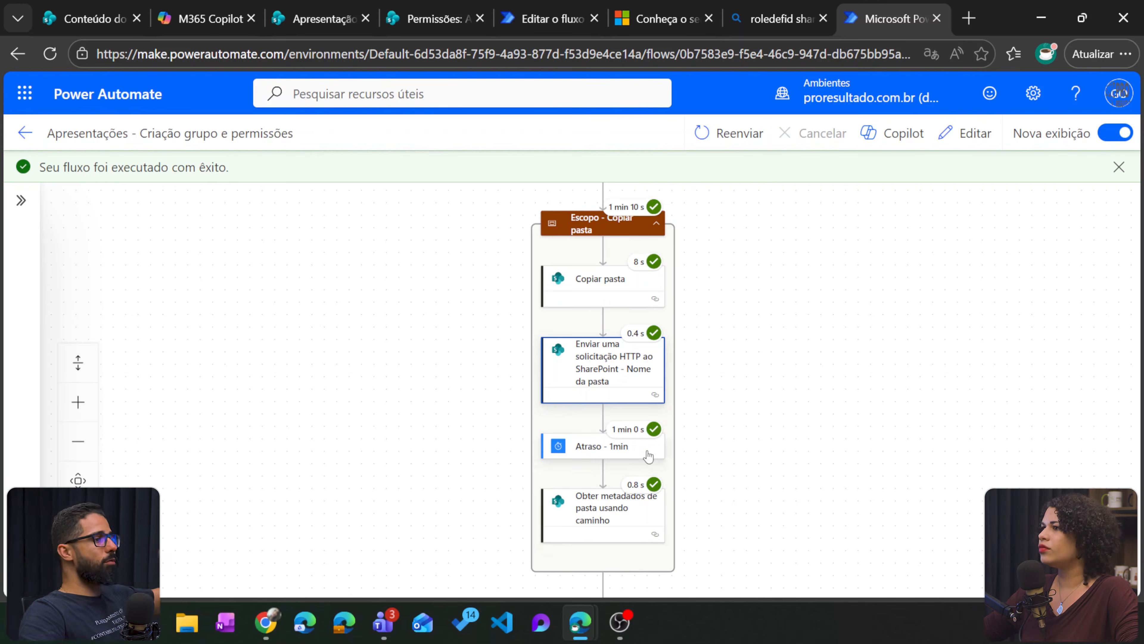
- Collapse the "Escopo - Copiar pasta" scope and review the actions inside "Escopo - Criar grupo"
left_click(657, 223)
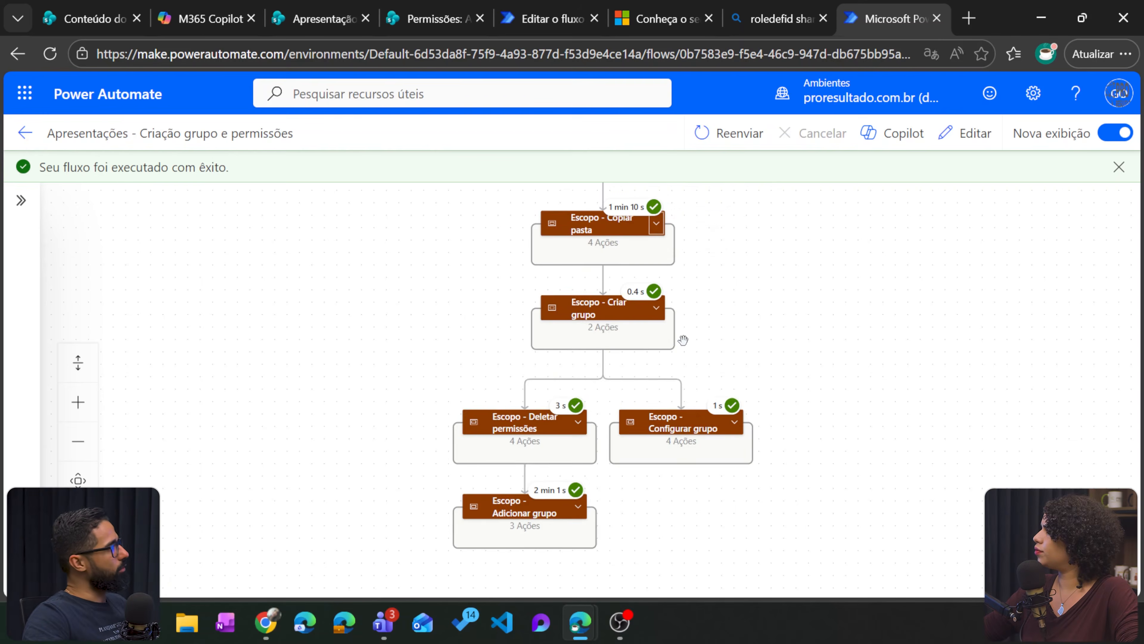
left_click(656, 307)
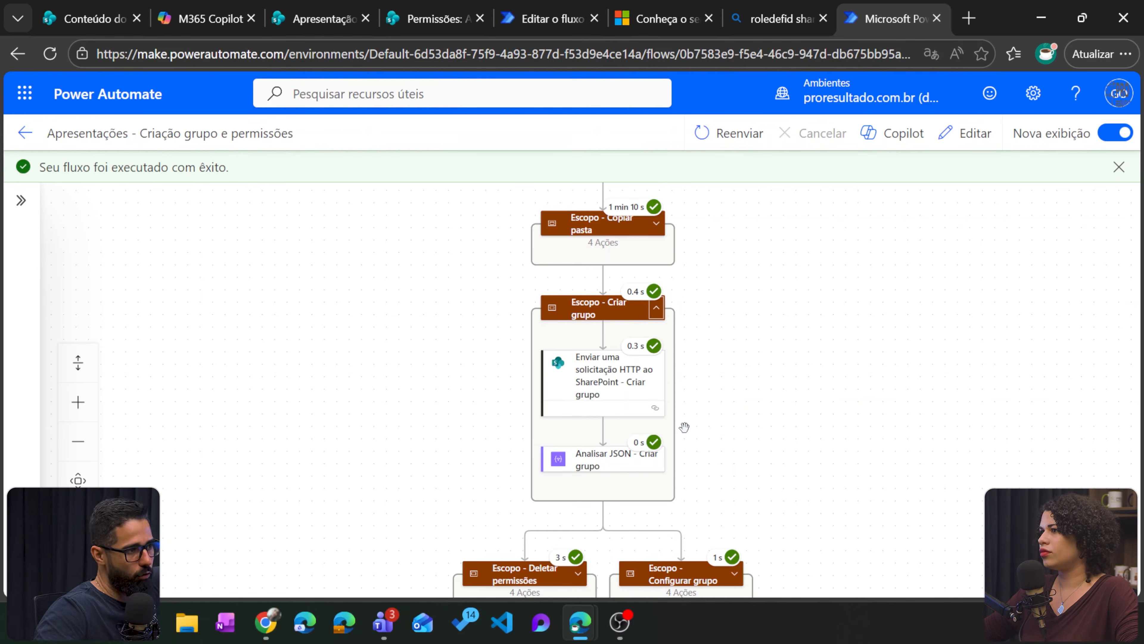
left_click(657, 308)
- Review the actions of the "Escopo - Configurar grupo" scope, including those inside its "Aplicar a cada" loop
left_click(736, 423)
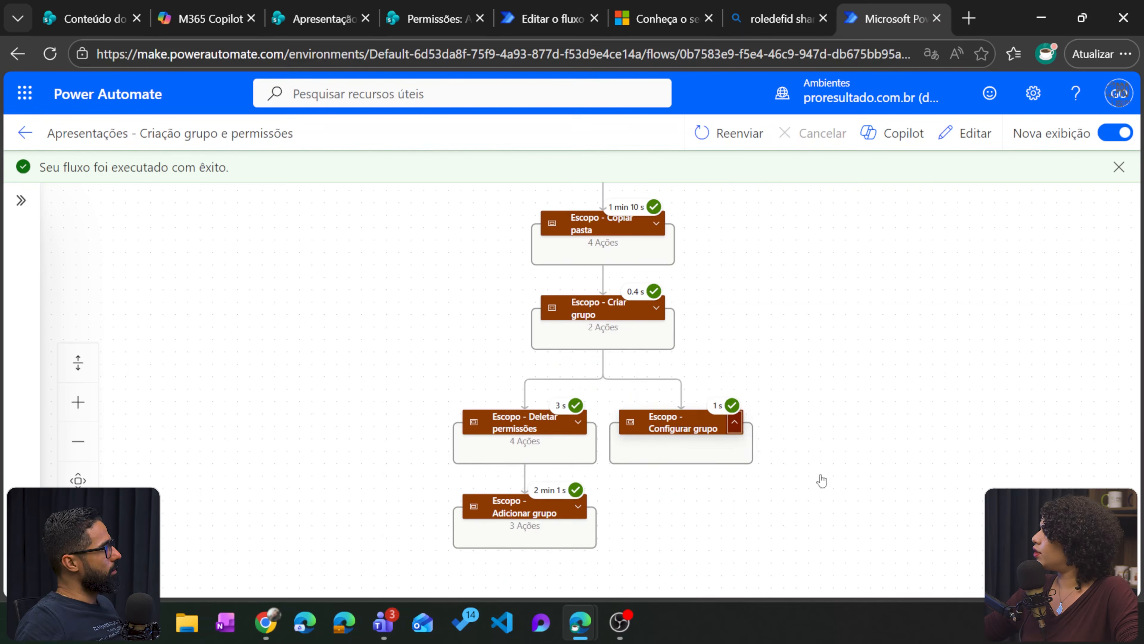
left_click_drag(850, 518, 737, 332)
left_click(633, 499)
scroll(704, 406, "down", 1)
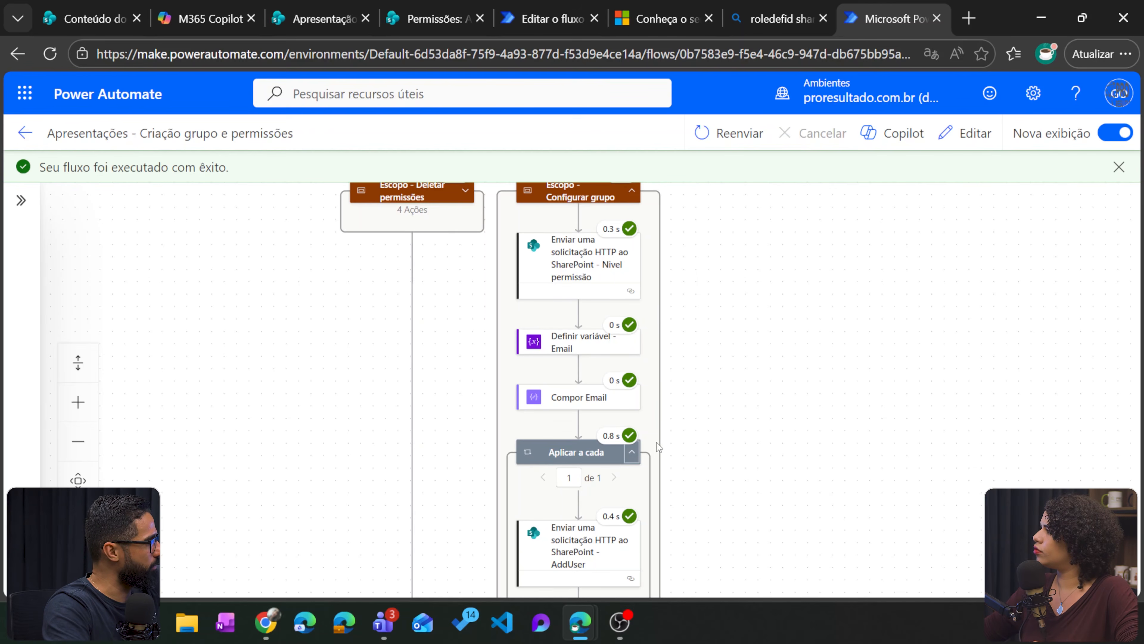
scroll(665, 498, "down", 2)
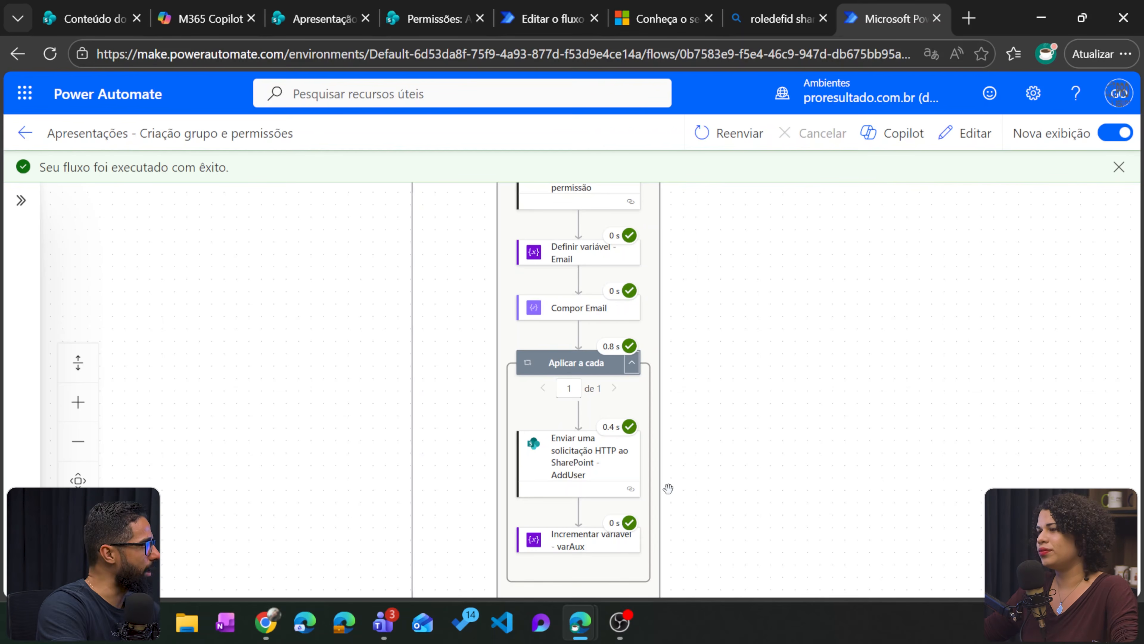
scroll(668, 488, "up", 4)
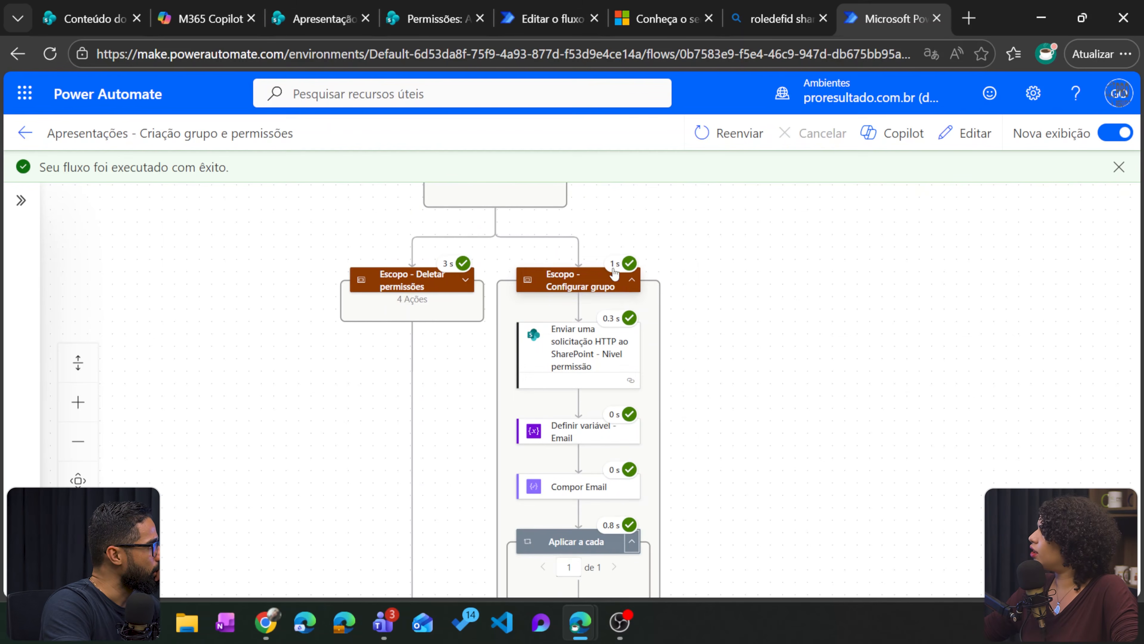
left_click(621, 279)
- Expand the "Escopo - Deletar permissões" scope and view its actions down to the "For each" loop
left_click_drag(715, 426, 898, 484)
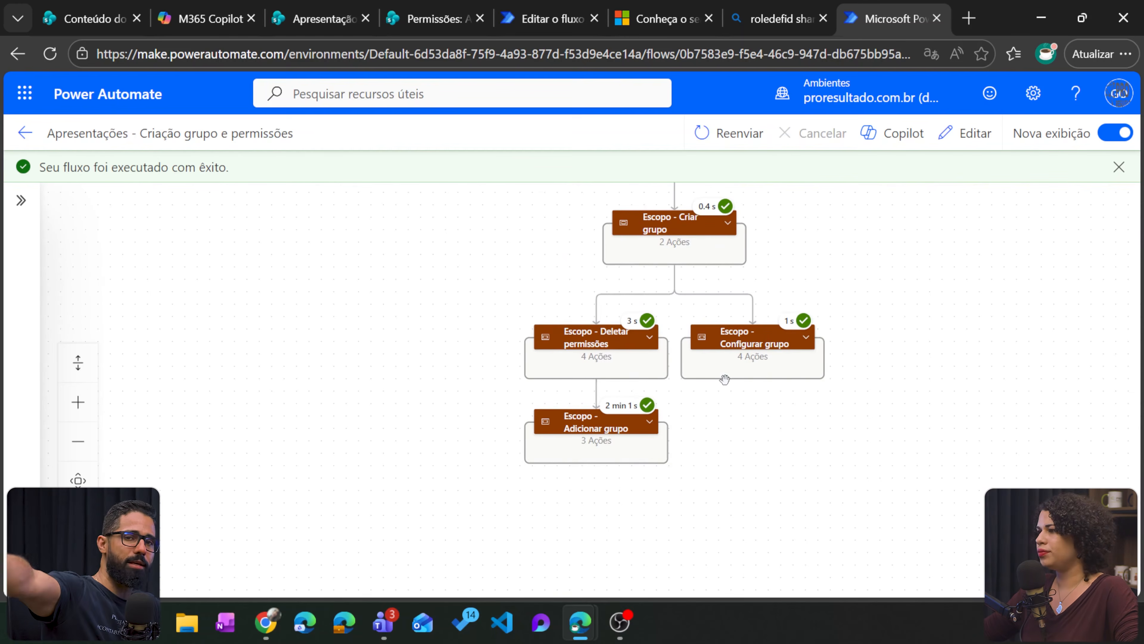
left_click(653, 341)
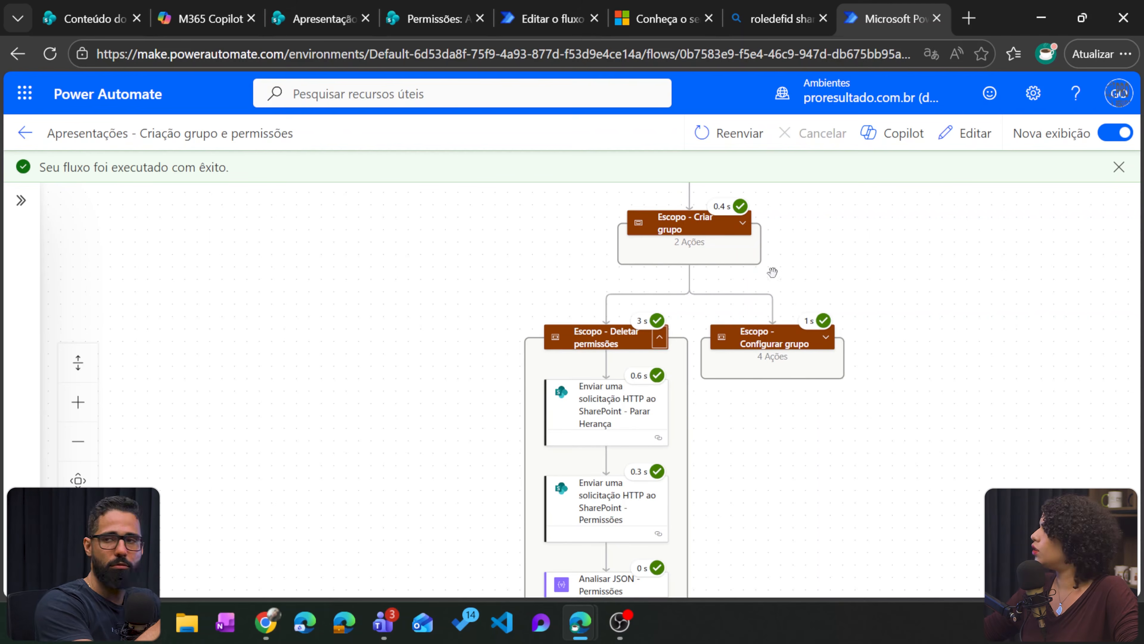
left_click_drag(793, 409, 822, 331)
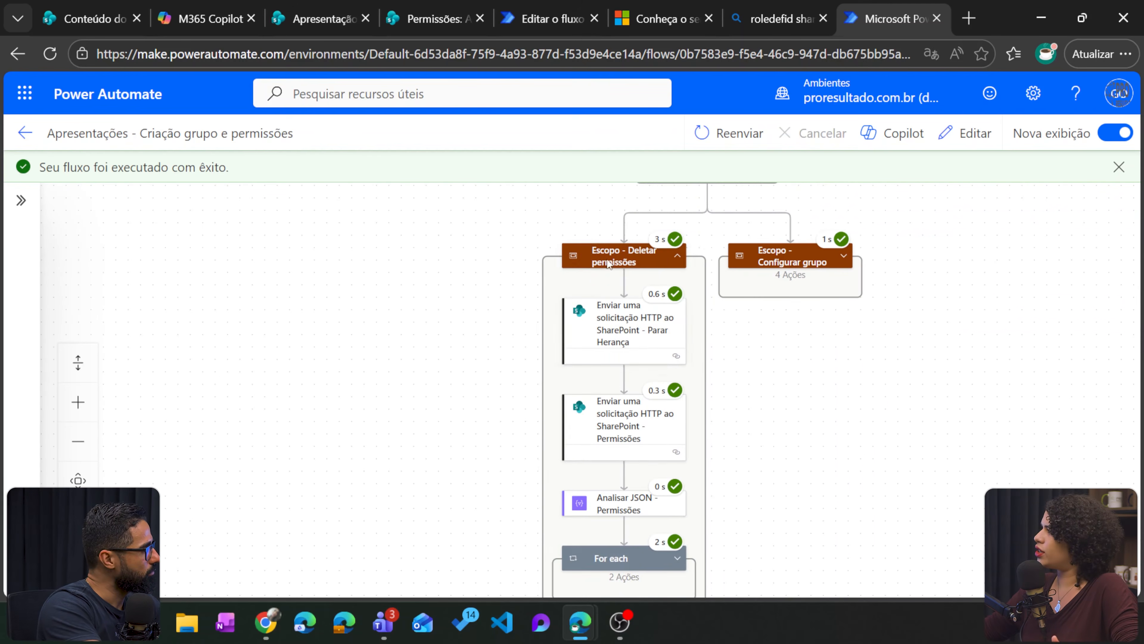